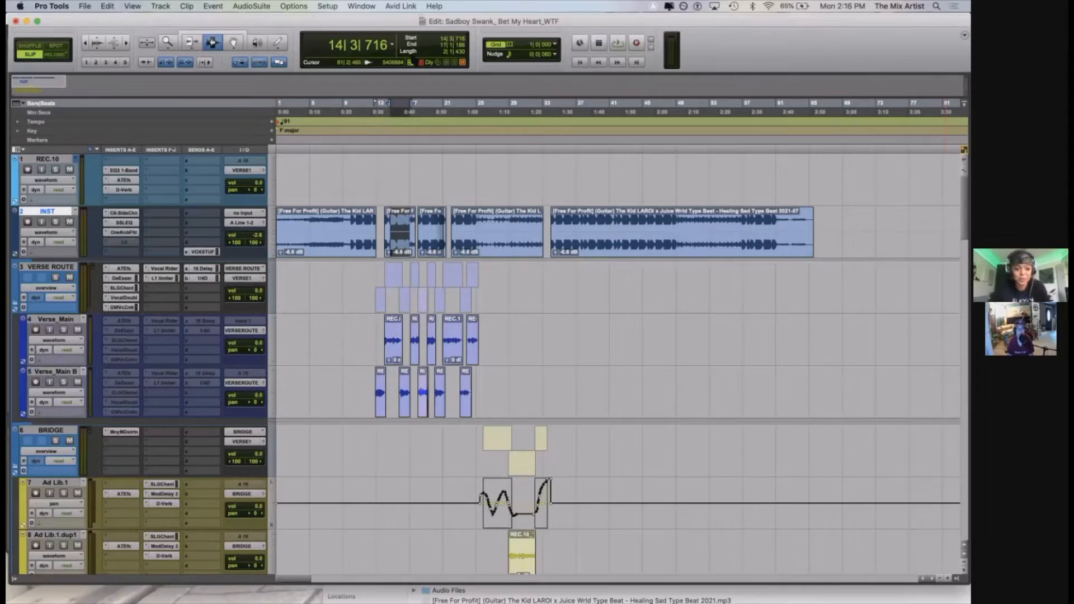
Select all the instrumental clips on the INST track, from the first clip through the last
double_click(571, 235)
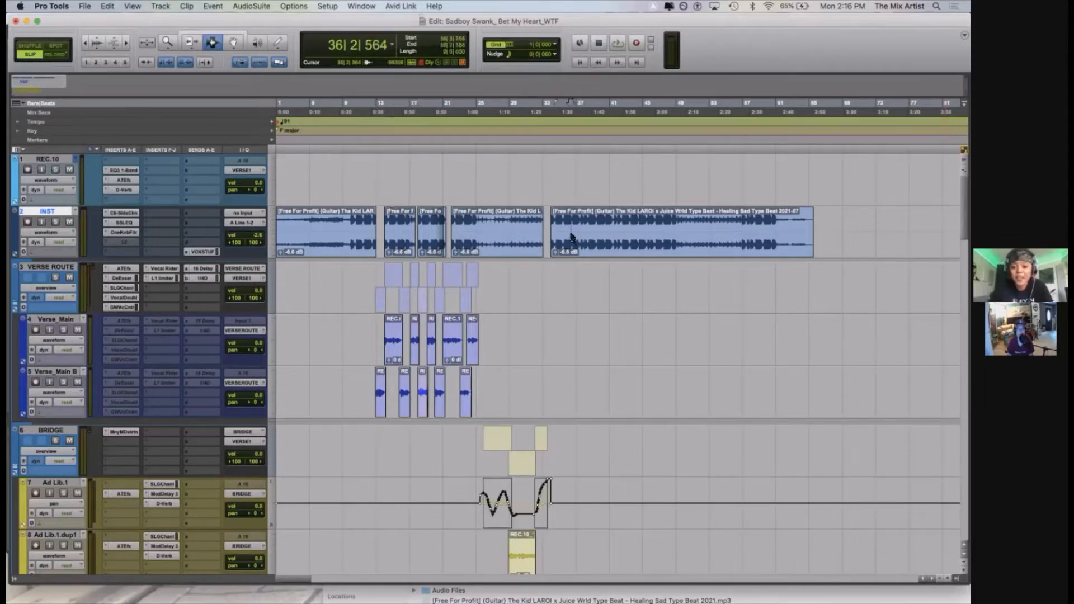
key(t)
key(r)
double_click(306, 227)
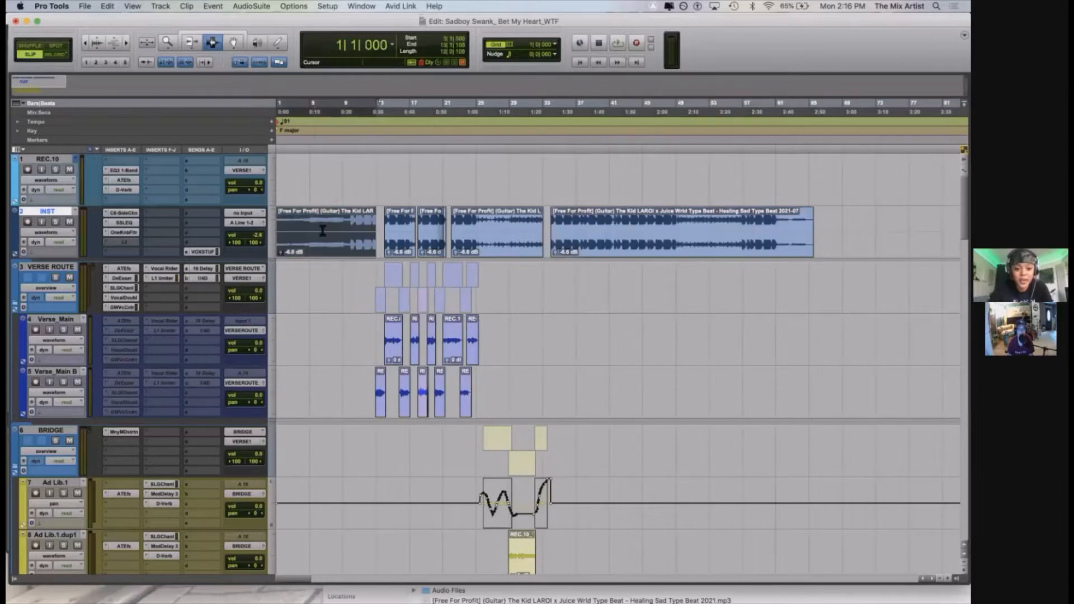
click(588, 229)
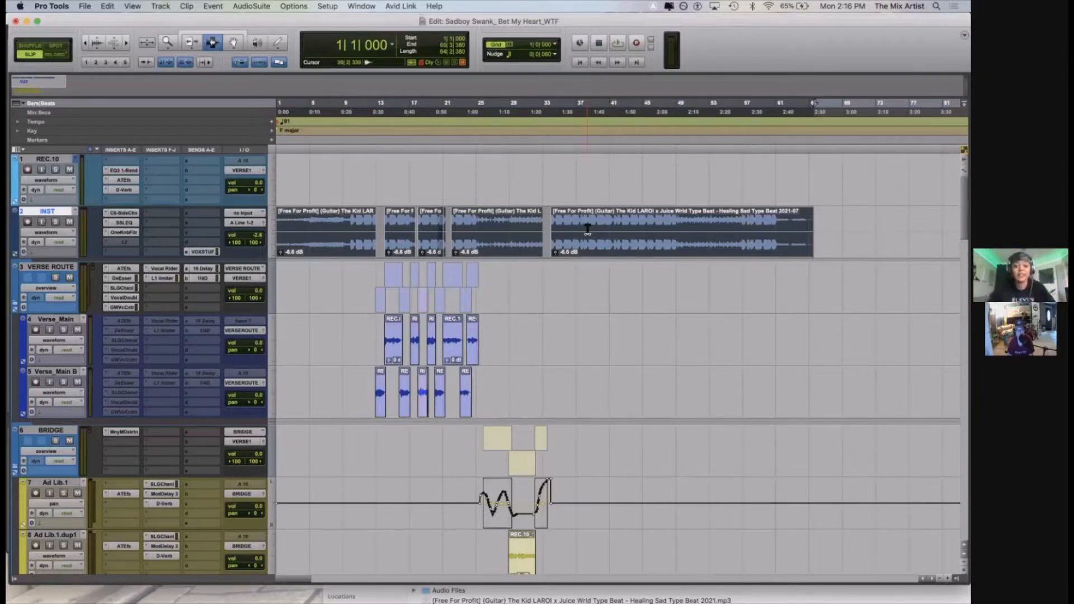
click(612, 213)
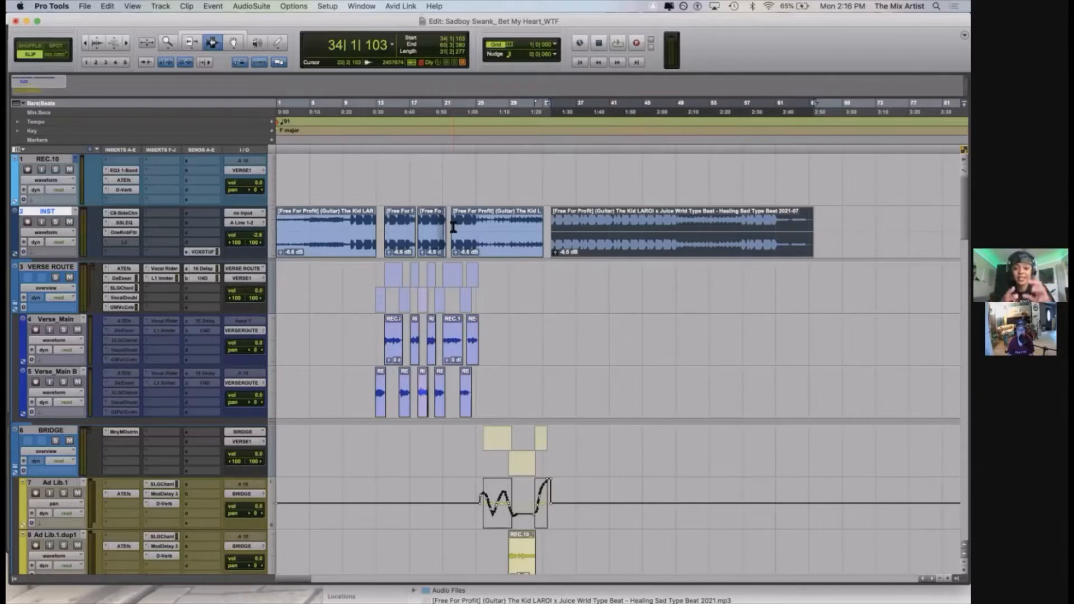
shift+click(339, 238)
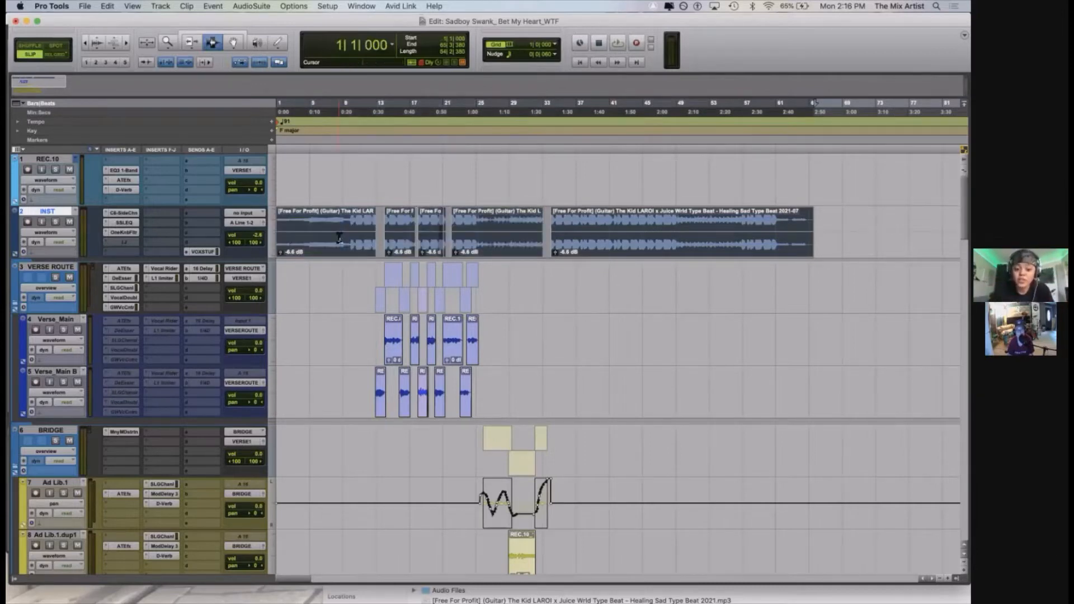
Enlarge the INST track to examine the gaps between its clips, and return the track height to medium
key(super+bracketright)
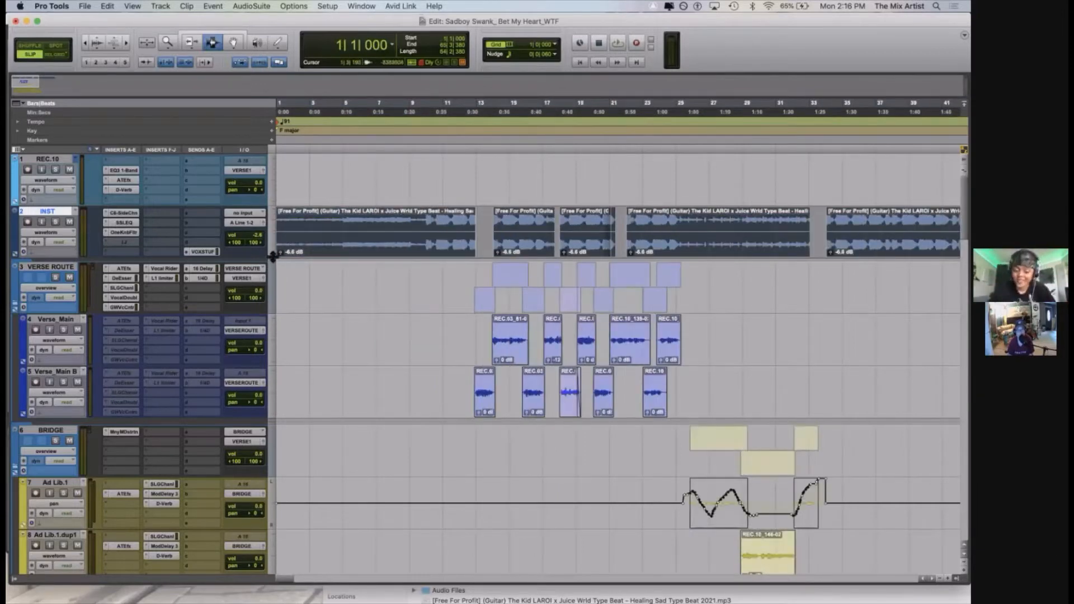
drag(272, 255, 266, 322)
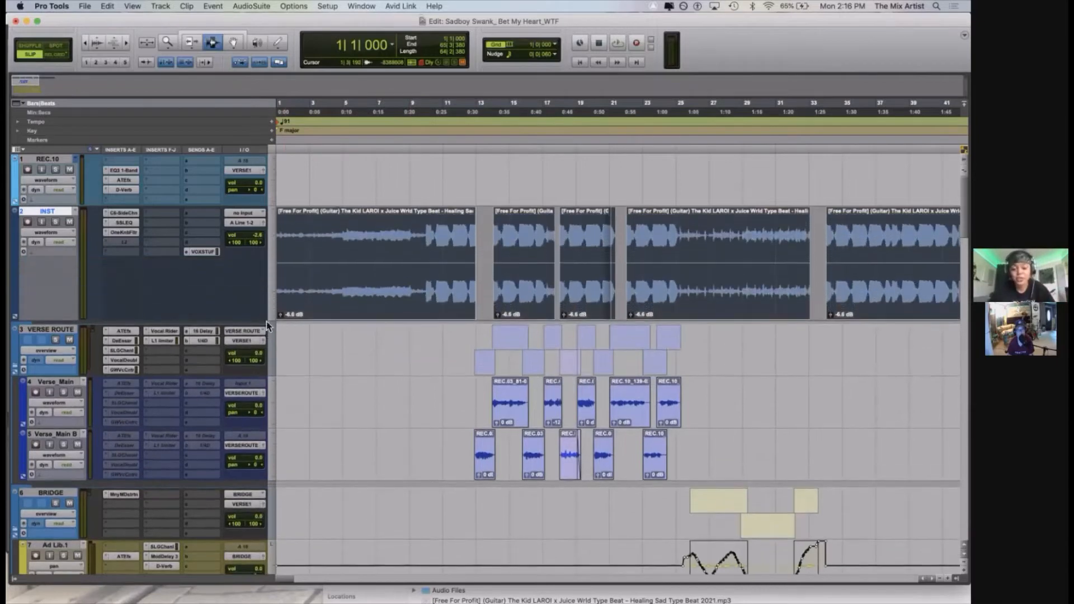
click(480, 234)
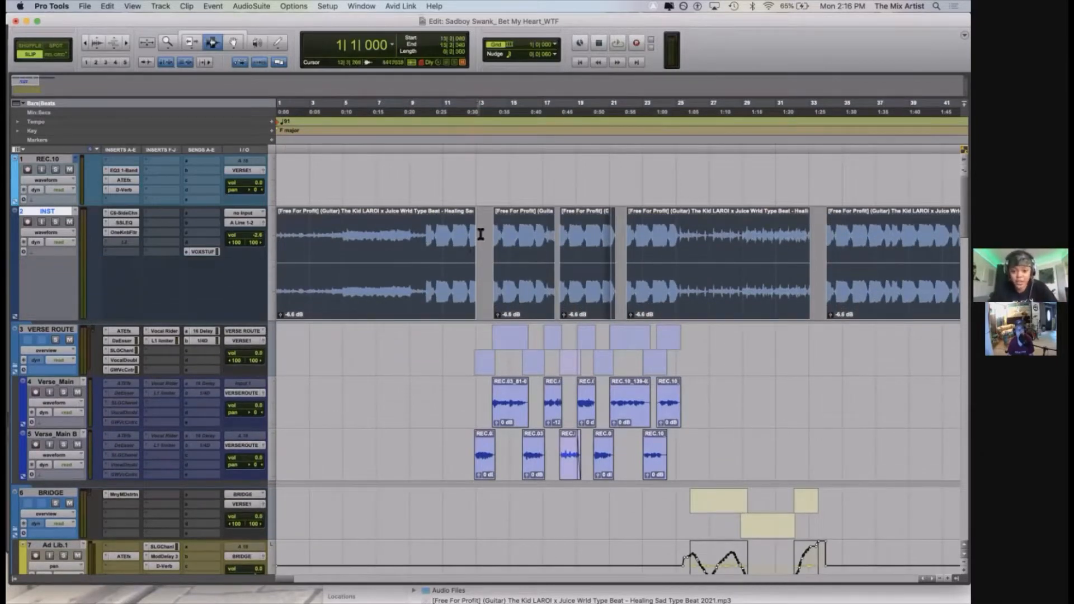
key(shift+Return)
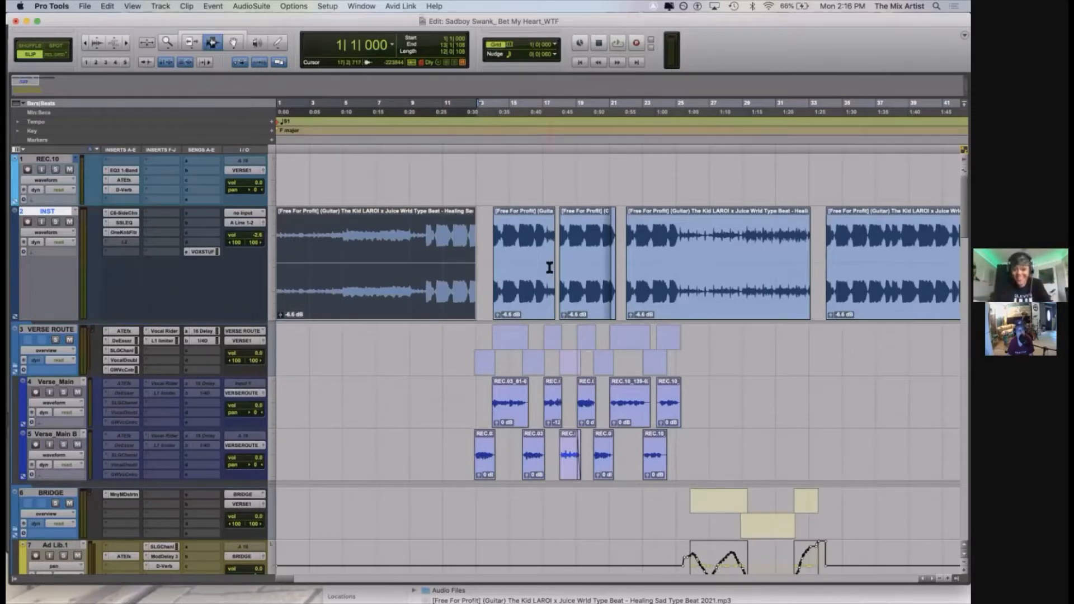
key(r)
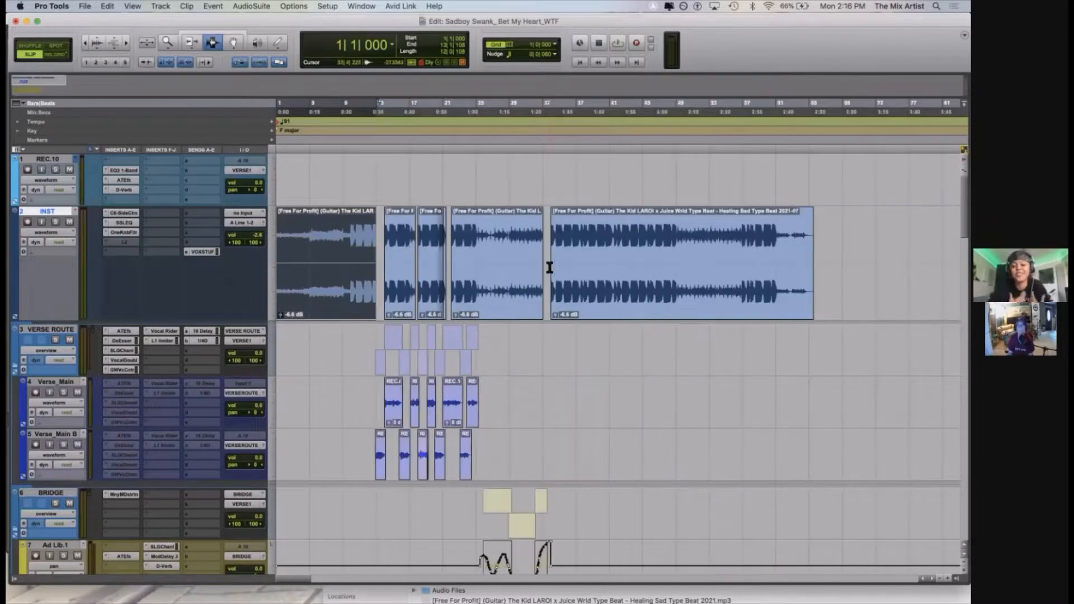
click(273, 257)
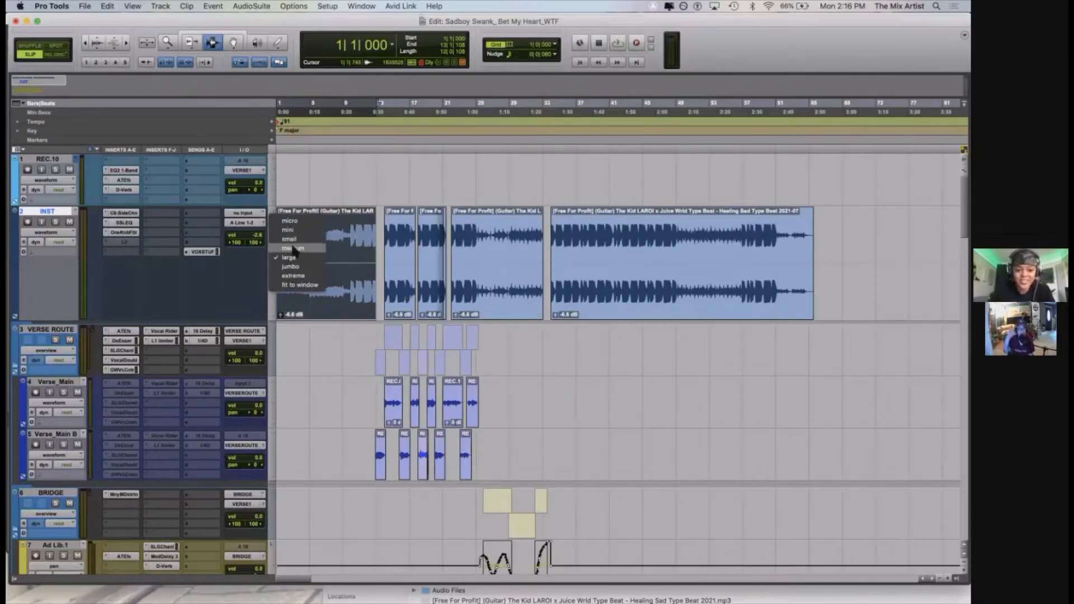
click(292, 248)
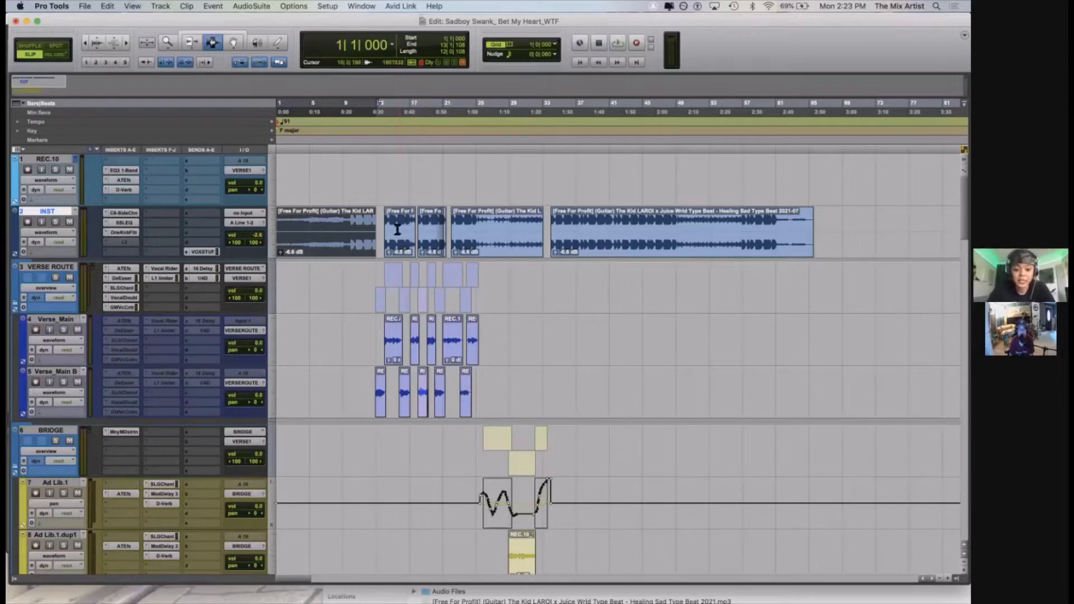
Select the three middle instrumental clips on the INST track, between the first and last clips
drag(390, 230, 507, 224)
shift+double_click(507, 224)
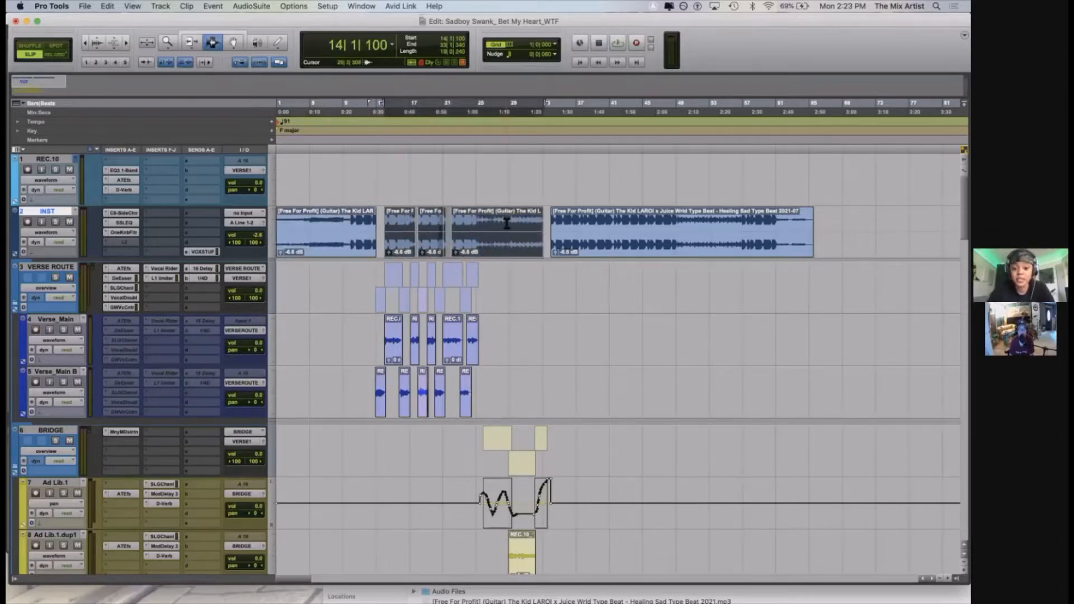
key(super+bracketright)
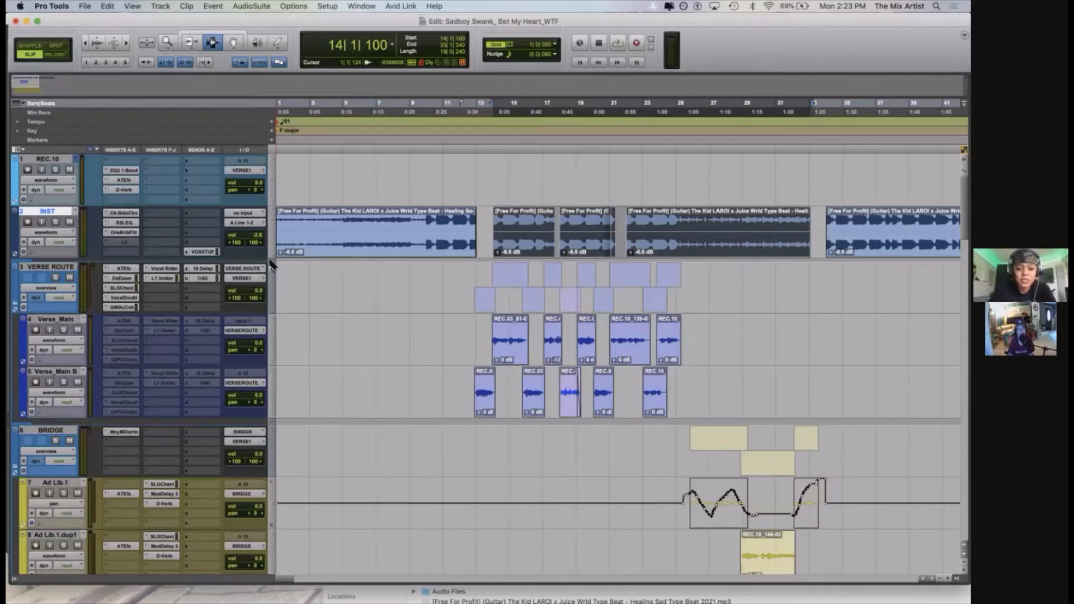
Show the floating C6-SideChain and VOX SC send windows, and move the plug-in clear of the first instrumental clips' lower tracks
key(ctrl+alt+super+w)
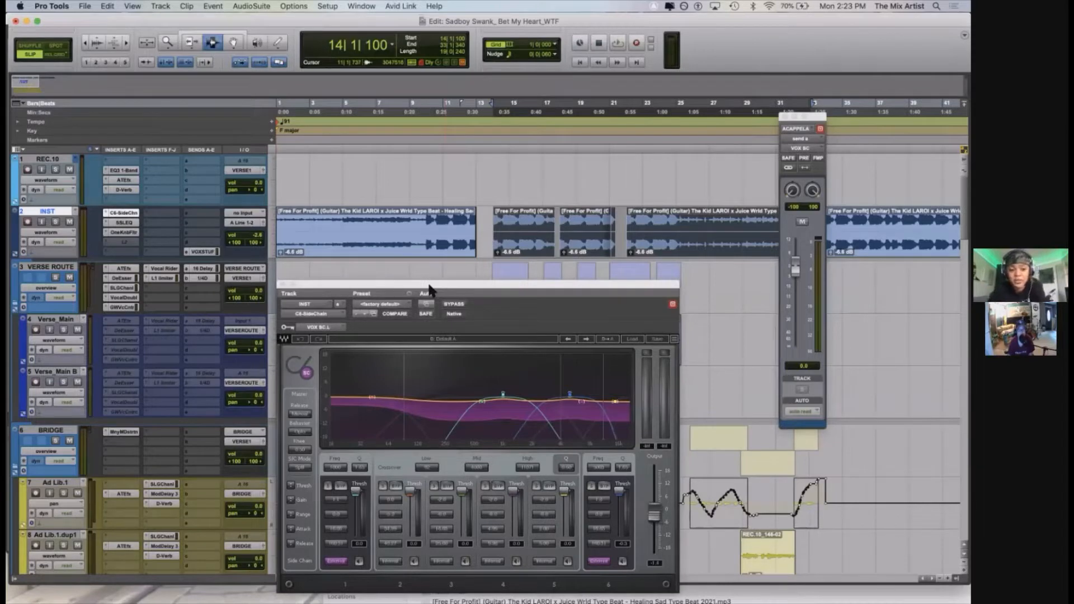
drag(392, 287, 344, 156)
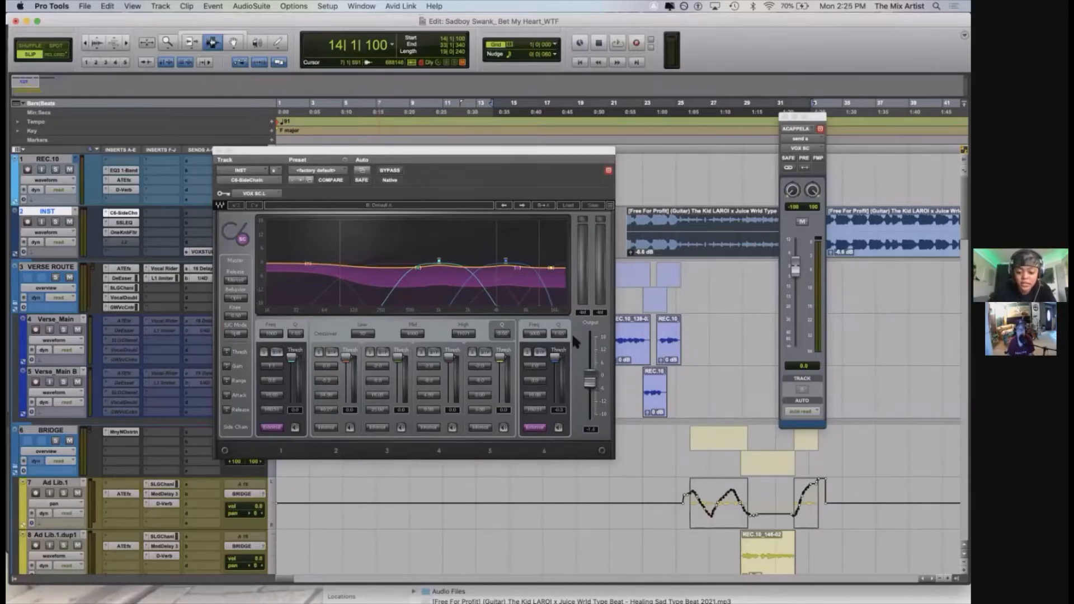
Examine the Acapella track's VOX SC send in the mixer, closing and reopening its send window beside the C6-SideChain plug-in
key(super+equal)
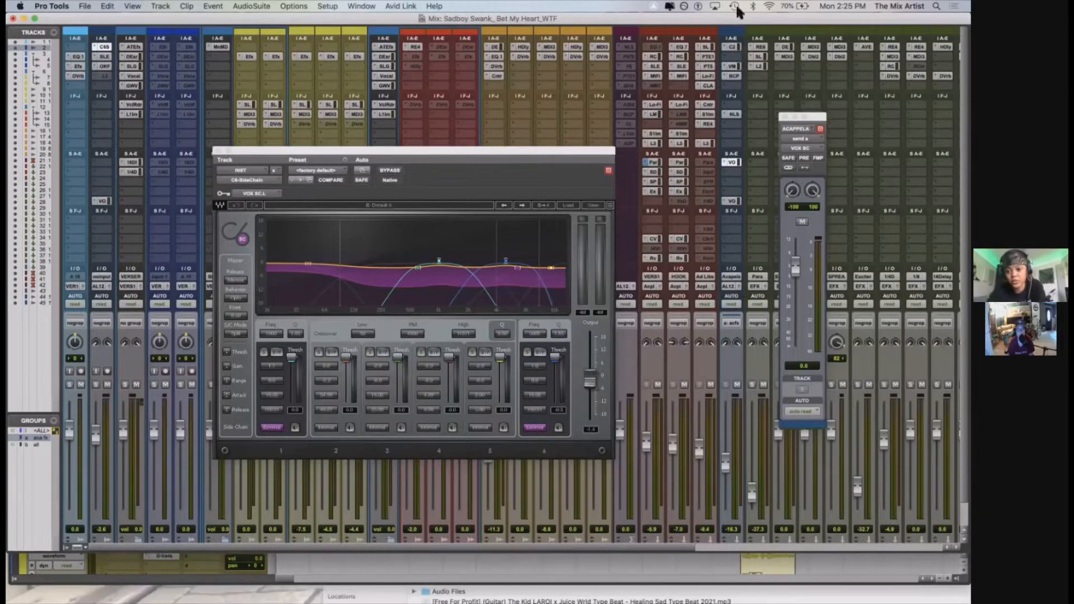
click(734, 164)
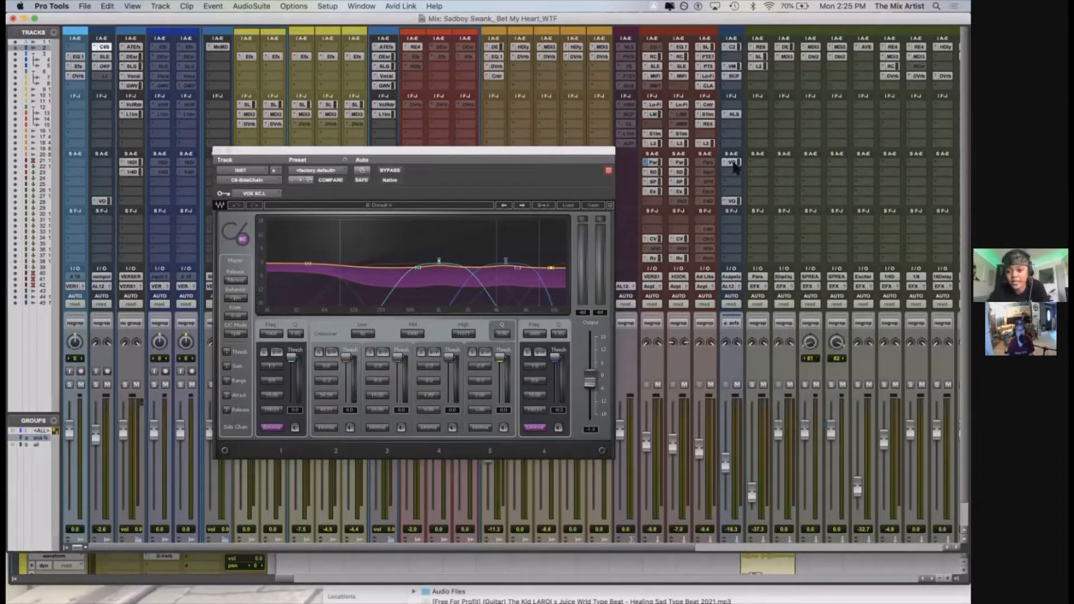
click(735, 164)
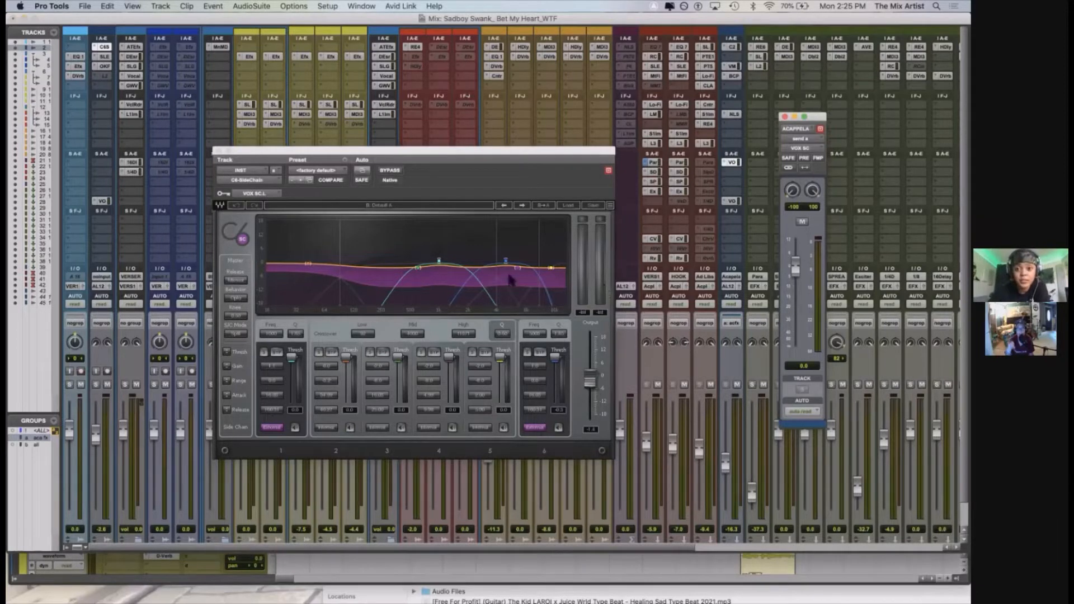
drag(457, 159, 444, 109)
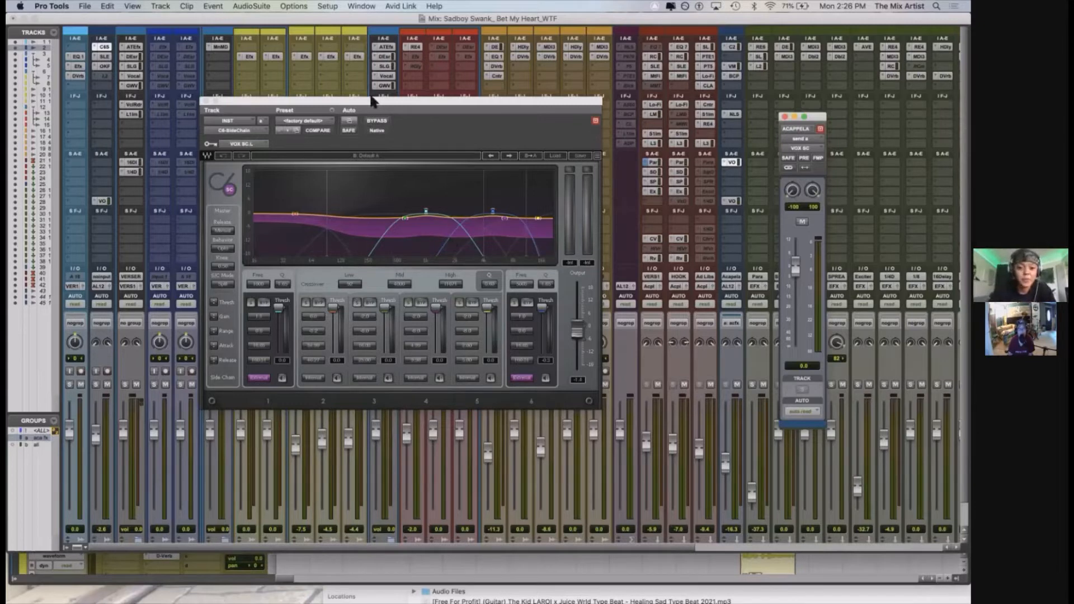
drag(358, 99, 432, 85)
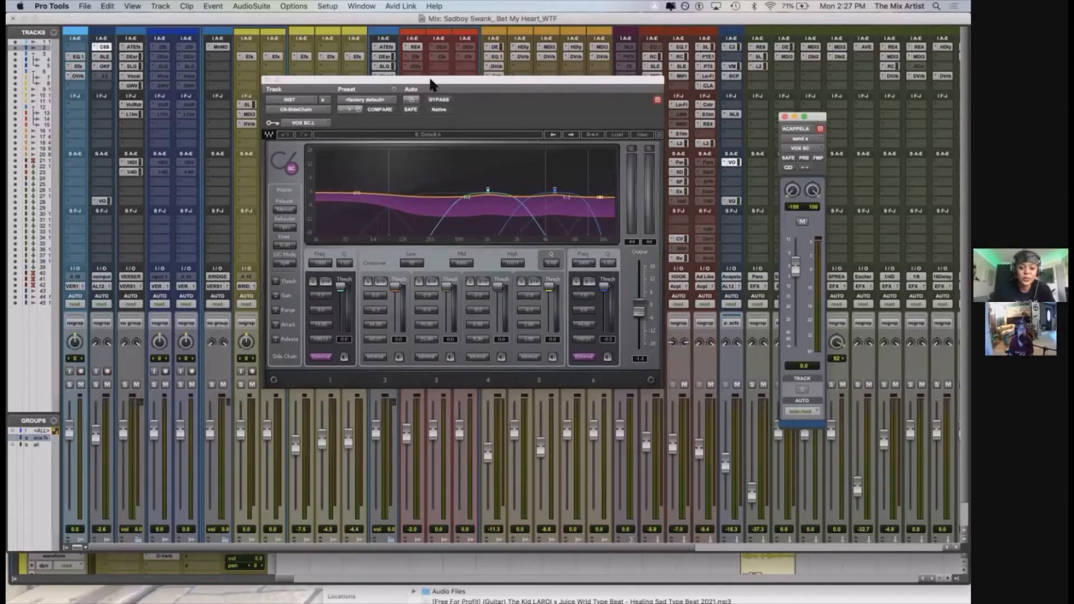
Return to the Edit window and select the second and third instrumental clips on INST, with the plug-in moved out of the way
key(super+equal)
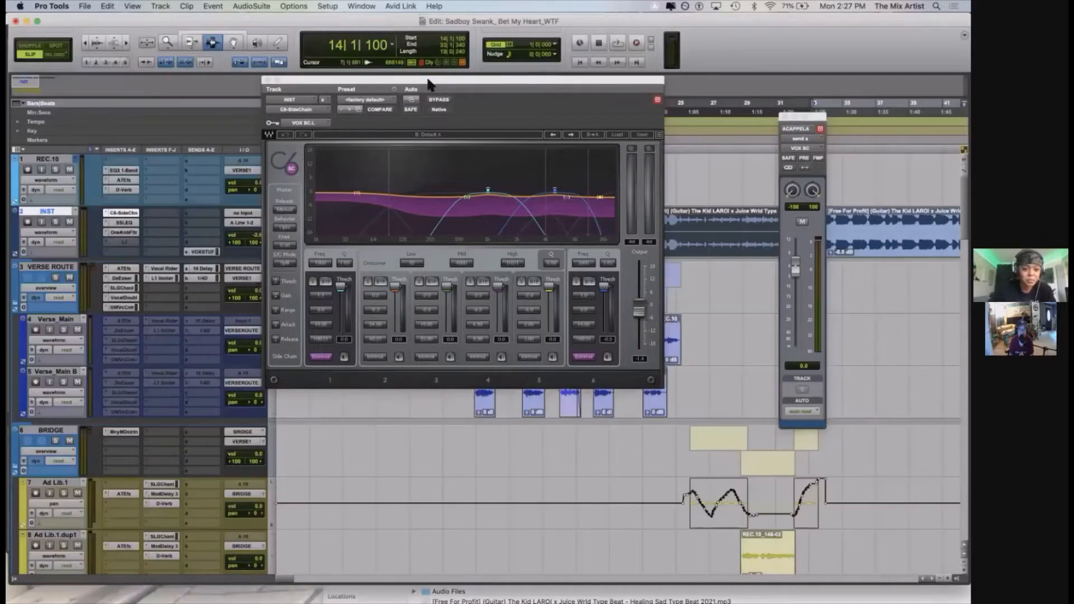
drag(410, 87, 384, 244)
drag(514, 244, 499, 296)
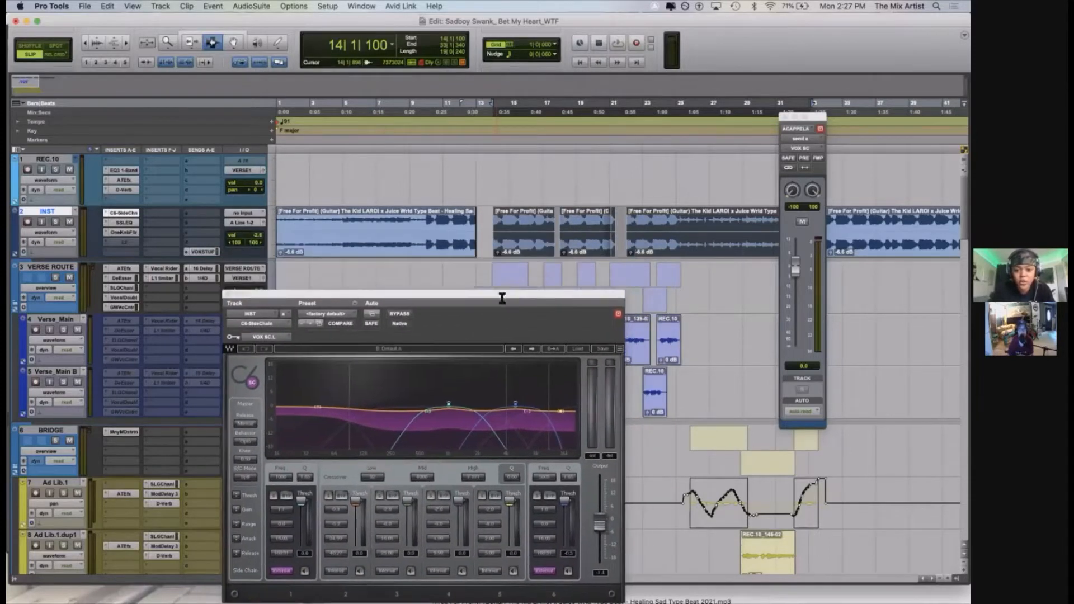
double_click(518, 236)
shift+click(589, 225)
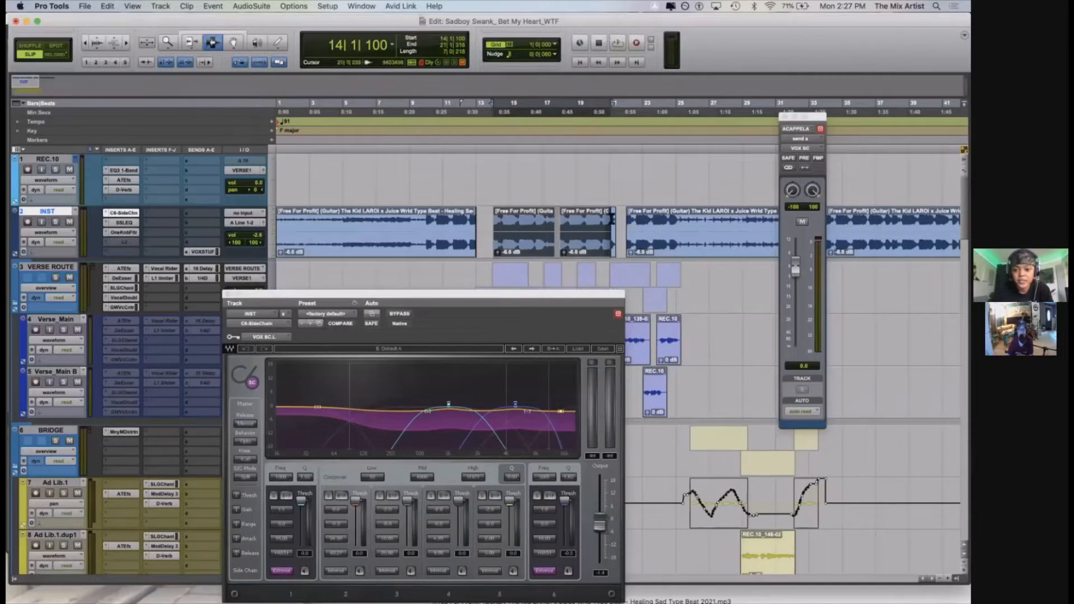
shift+click(614, 219)
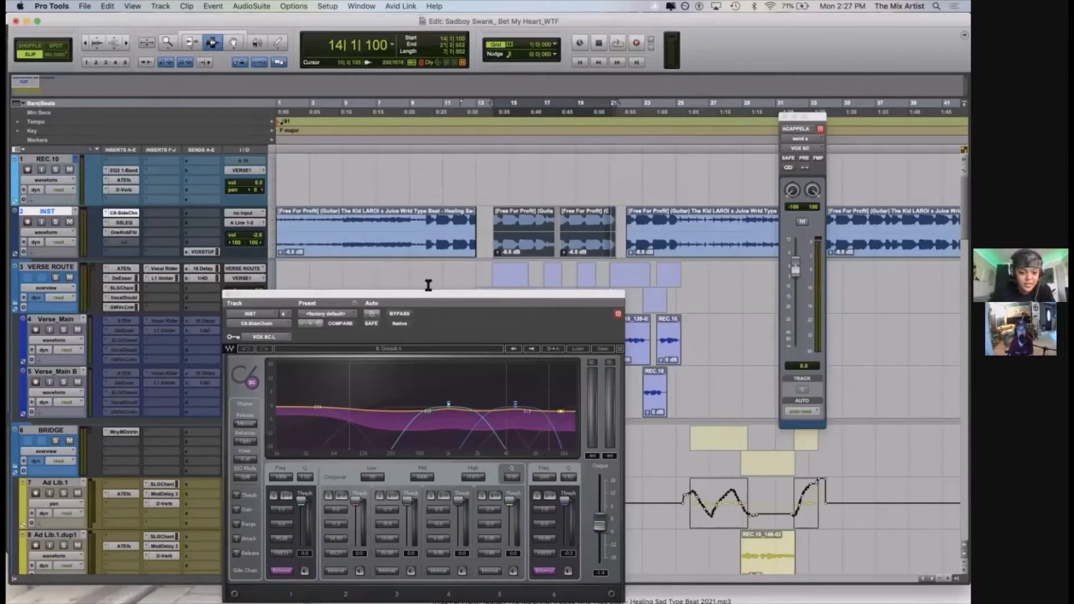
Play the selected section and check the C6-SideChain and mixer channel meters
drag(412, 300, 353, 130)
key(space)
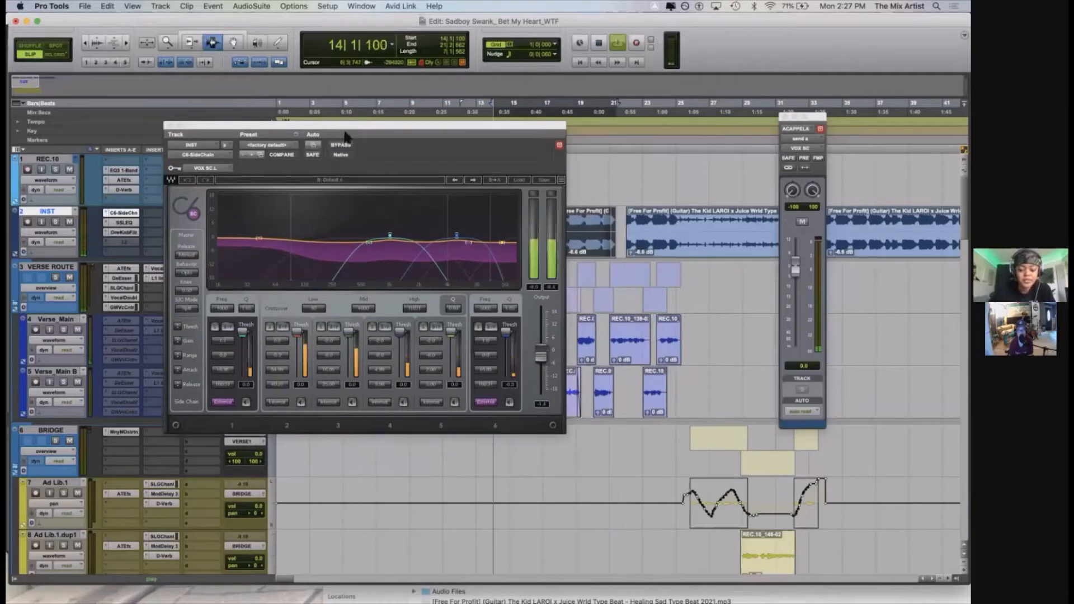
key(super+equal)
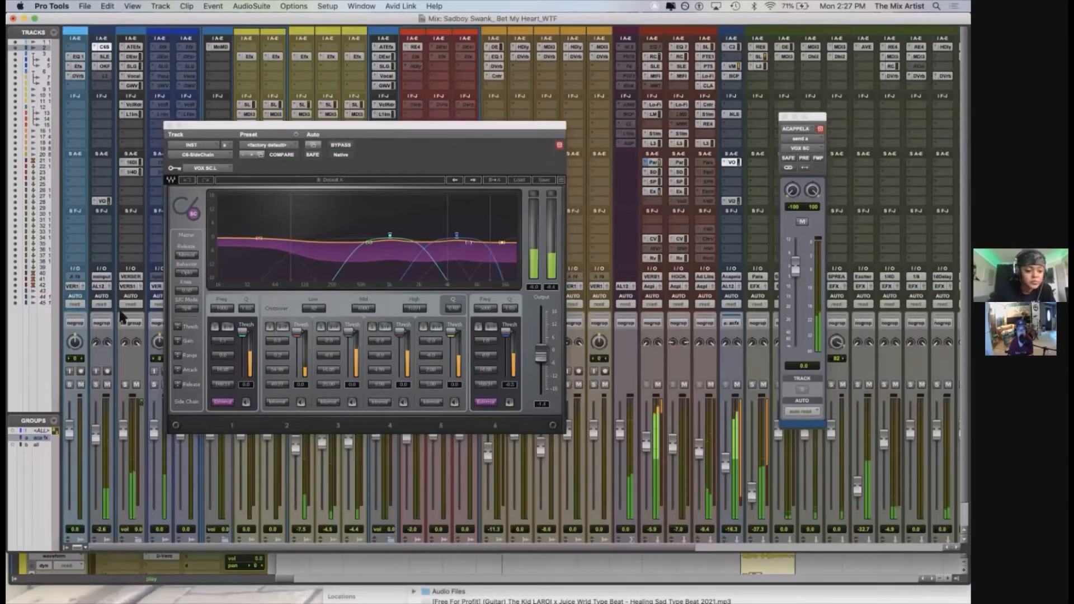
key(super+equal)
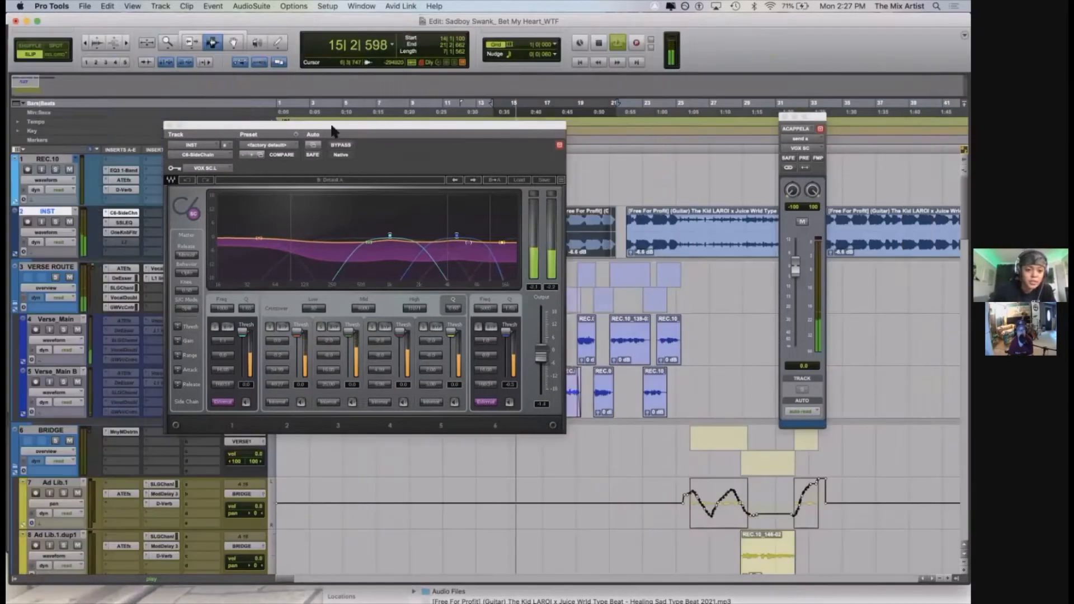
Lower the band 1 threshold far down in the C6-SideChain plug-in during playback
drag(431, 148, 530, 166)
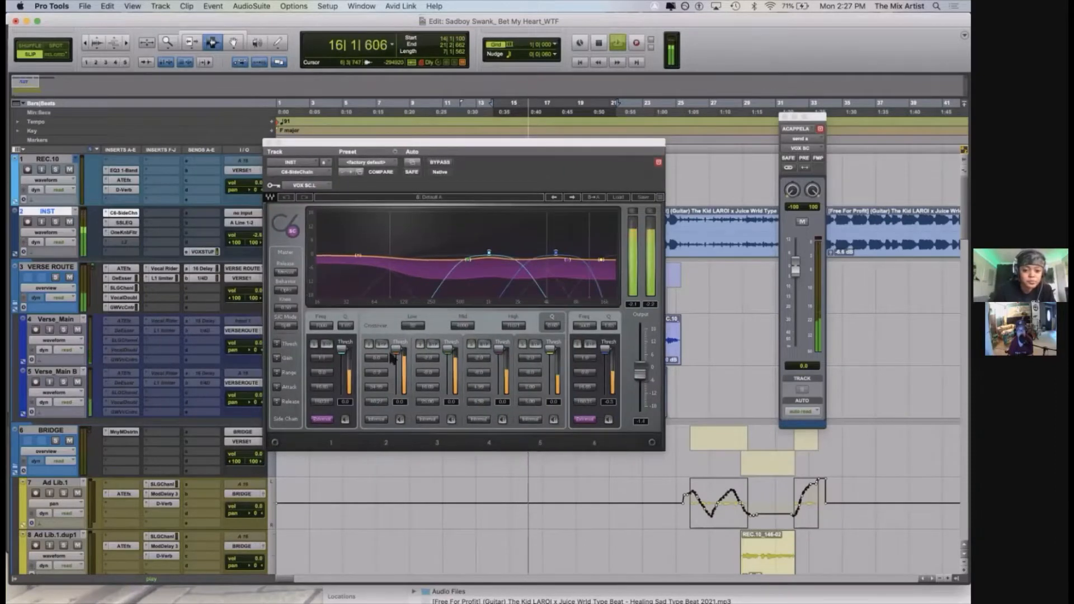
drag(342, 349, 342, 392)
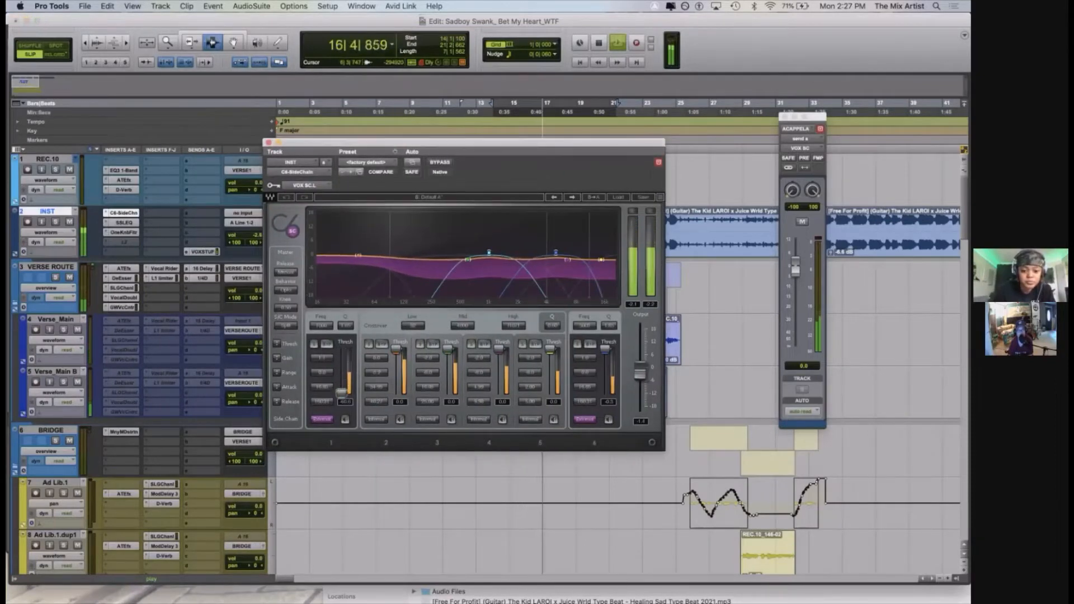
drag(480, 144, 411, 86)
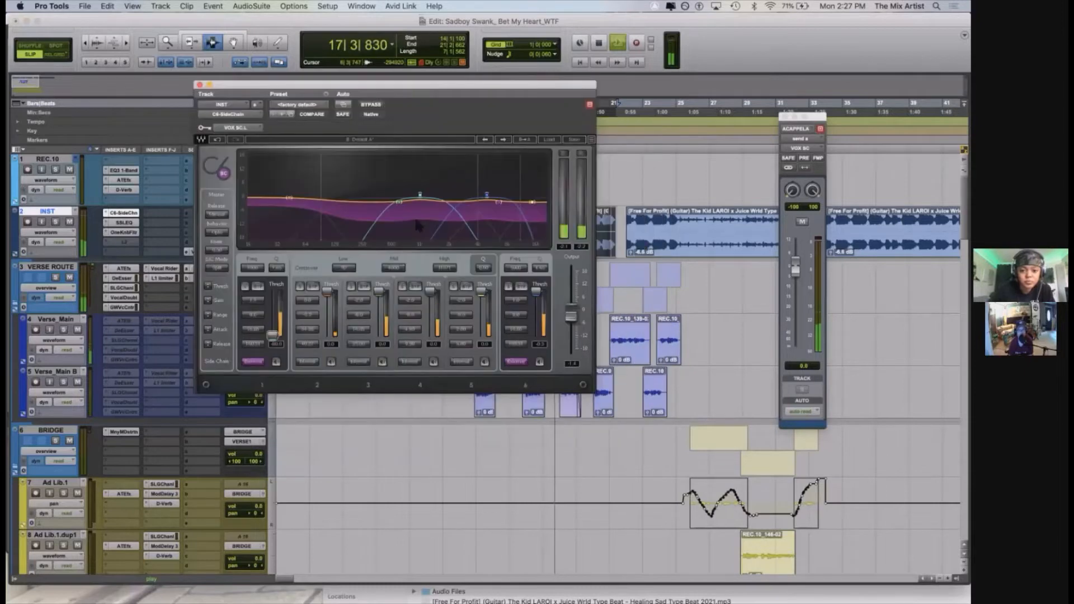
Shift band 1 of the C6-SideChain to a lower centre frequency and raise its threshold slightly
drag(421, 195, 381, 195)
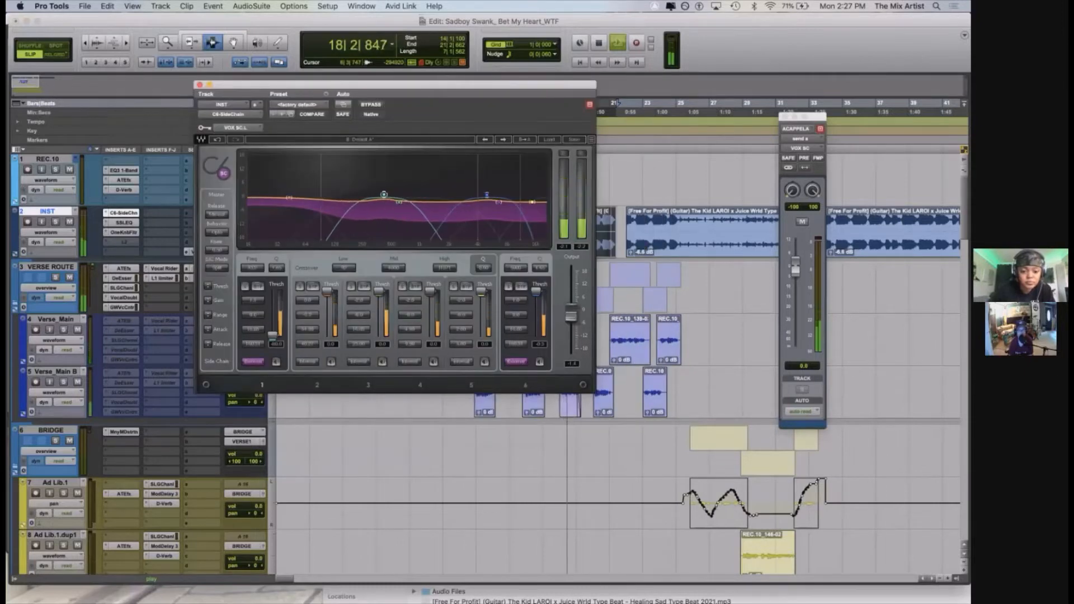
key(space)
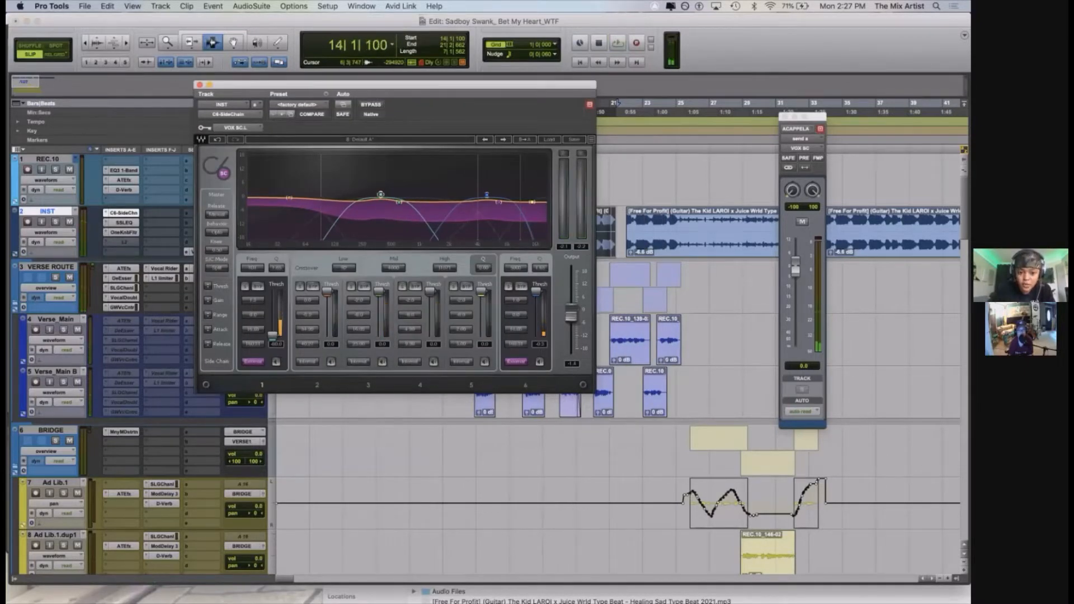
drag(381, 195, 379, 195)
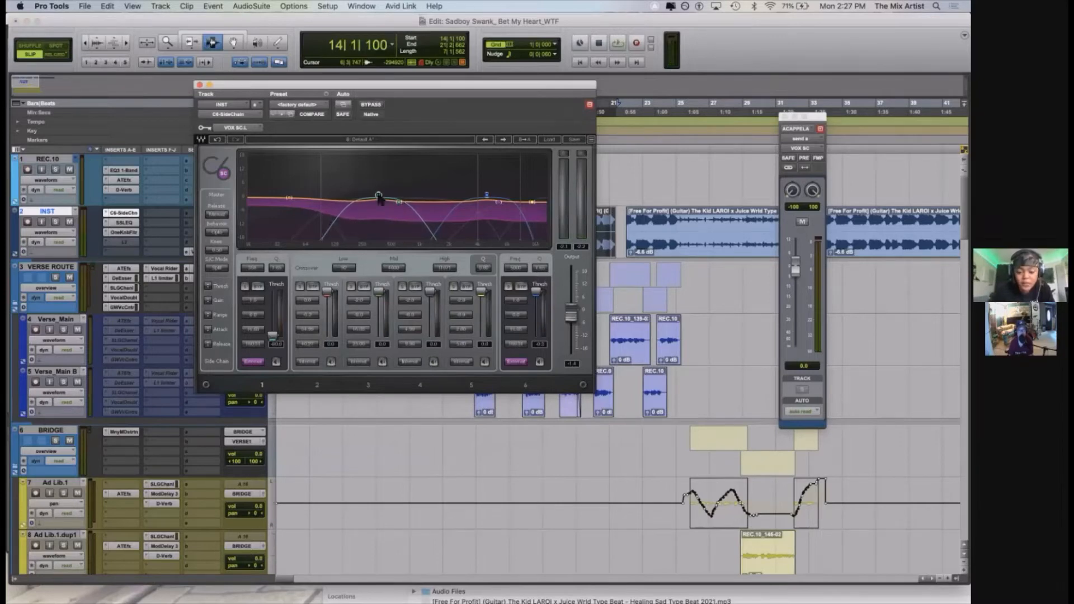
mouse_move(274, 337)
mouse_down()
mouse_move(274, 292)
mouse_move(274, 325)
mouse_up()
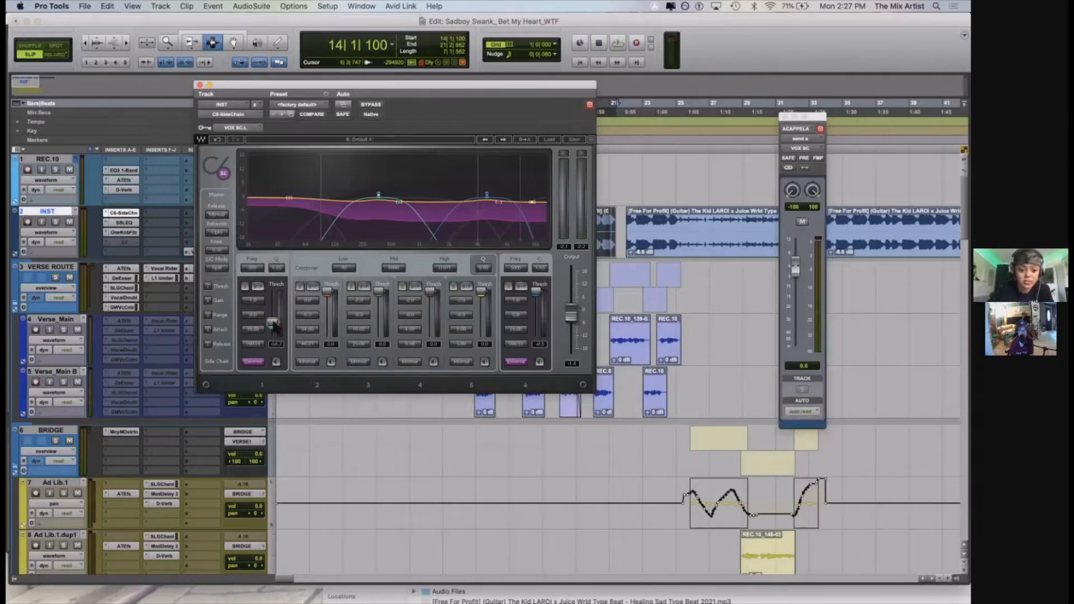
Replay the selection while sweeping the C6-SideChain band 1 threshold, settle it near the bottom of its range, and fine-tune the band's centre frequency
drag(272, 301, 272, 310)
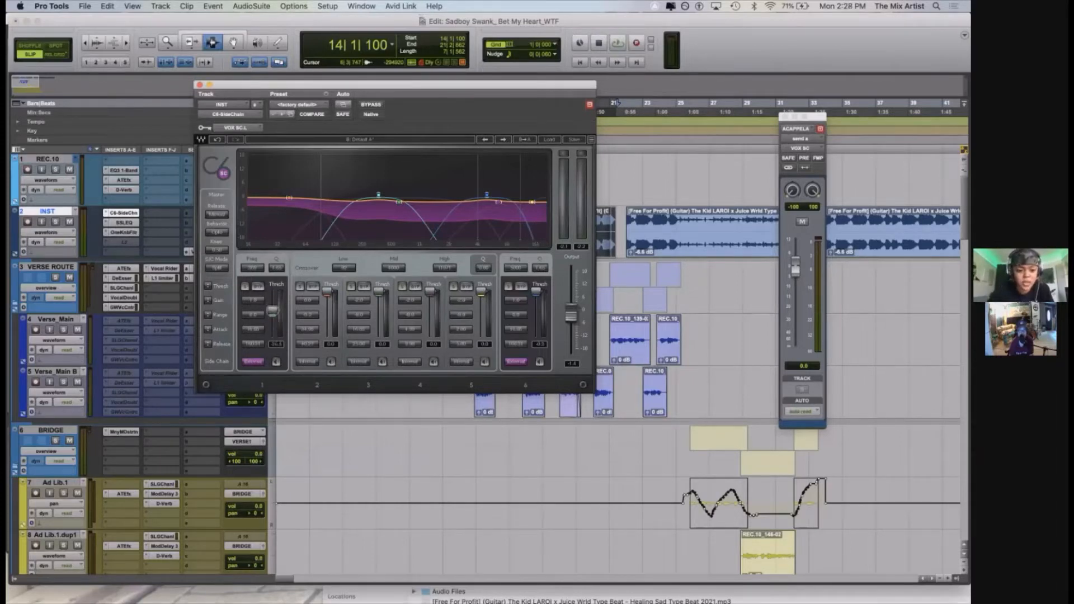
key(space)
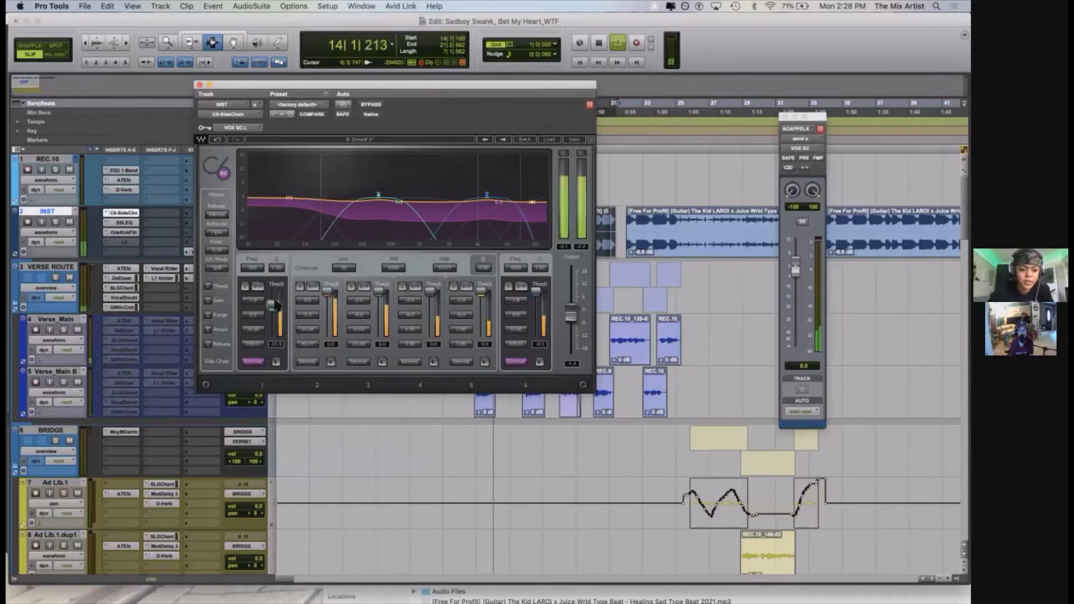
mouse_move(273, 305)
mouse_down()
mouse_move(259, 358)
mouse_move(272, 291)
mouse_up()
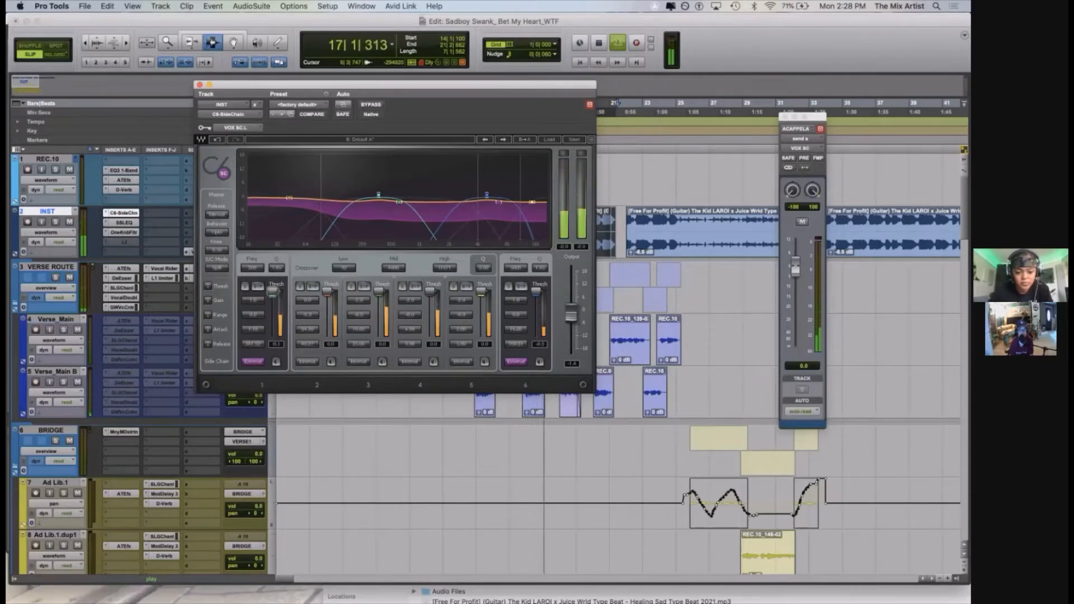
drag(272, 292, 272, 334)
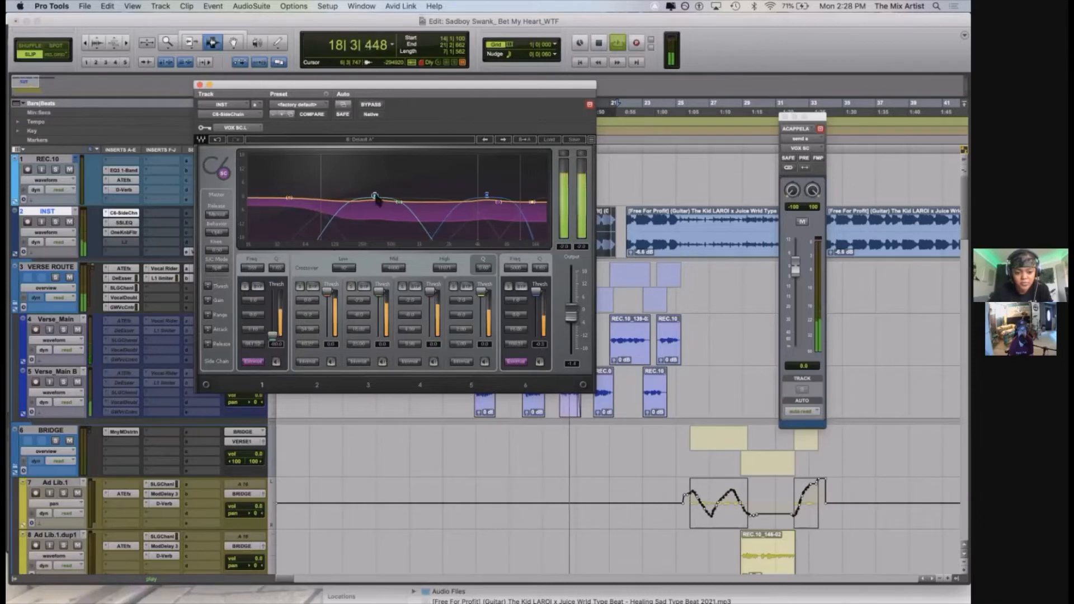
mouse_move(272, 335)
mouse_down()
mouse_move(273, 291)
mouse_move(272, 335)
mouse_up()
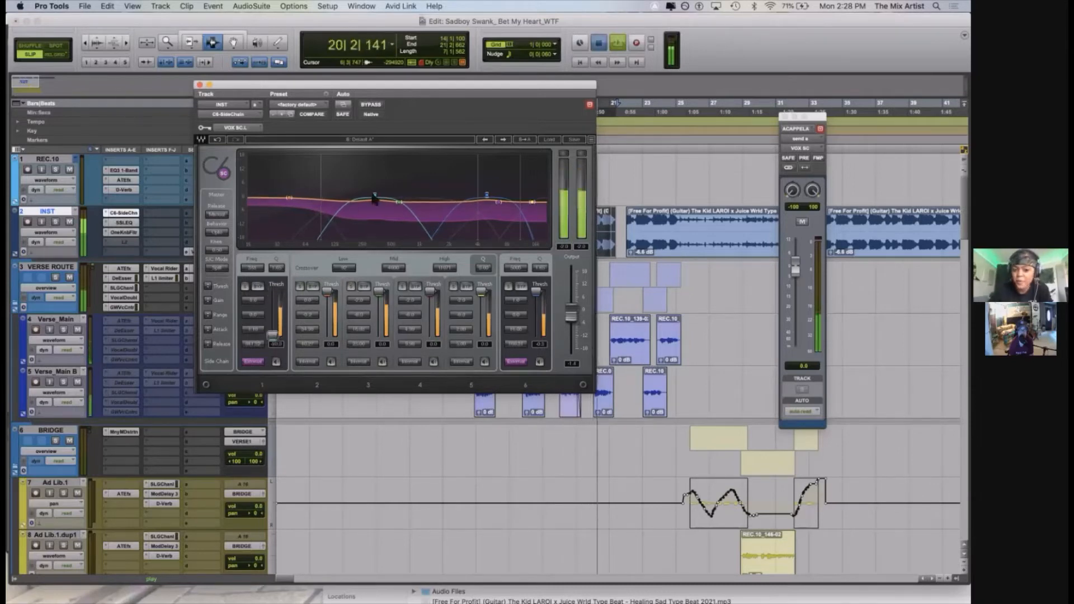
key(space)
mouse_move(374, 195)
mouse_down()
mouse_move(390, 196)
mouse_move(378, 195)
mouse_up()
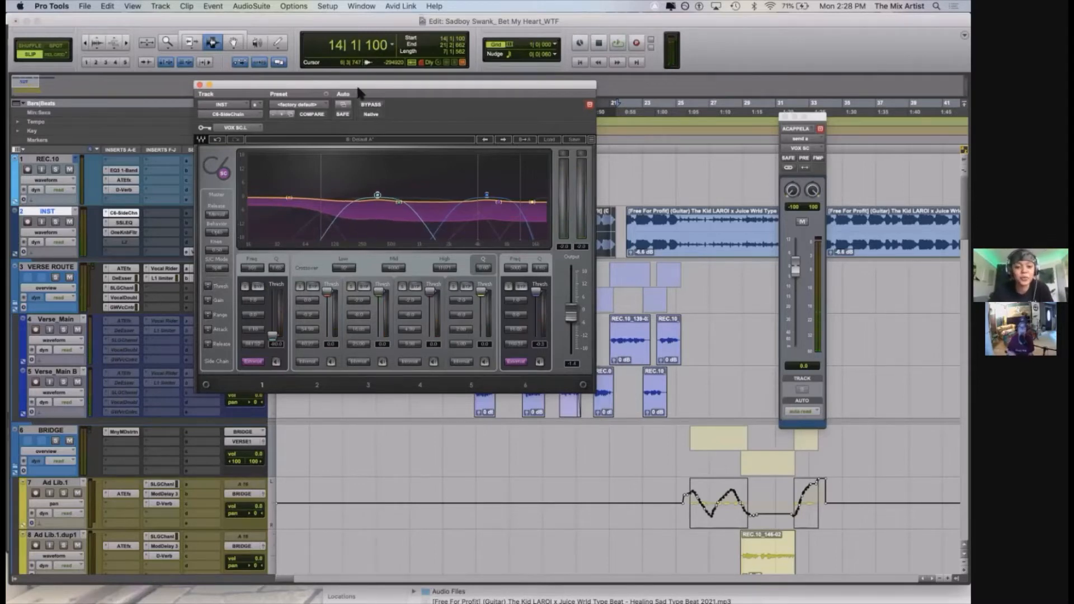
Close the C6-SideChain plug-in and examine the selected second and third INST clips against the verse vocal clips below them
drag(351, 92, 259, 35)
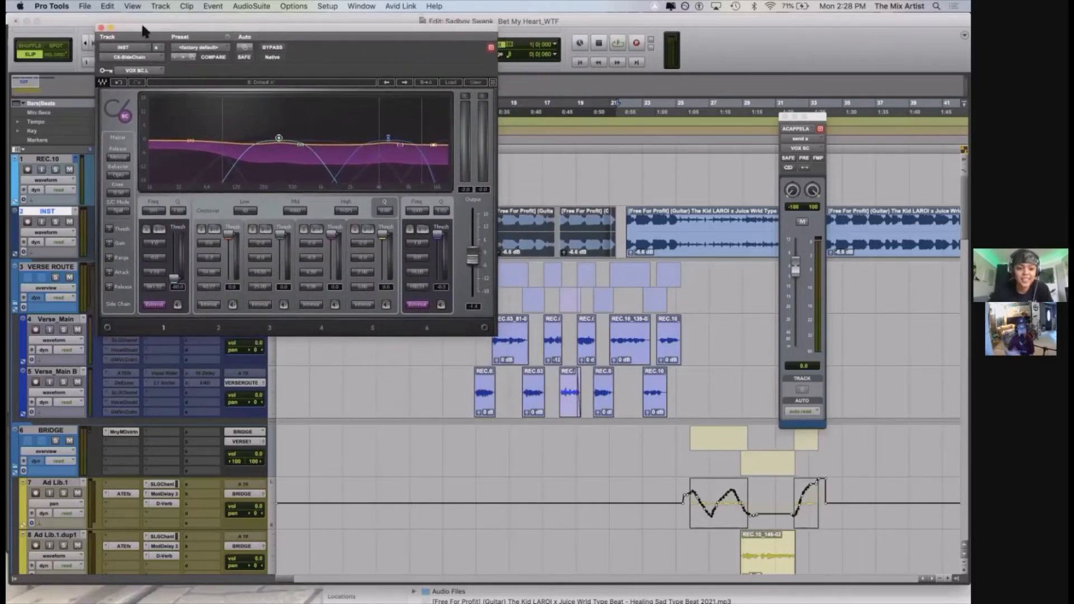
click(100, 28)
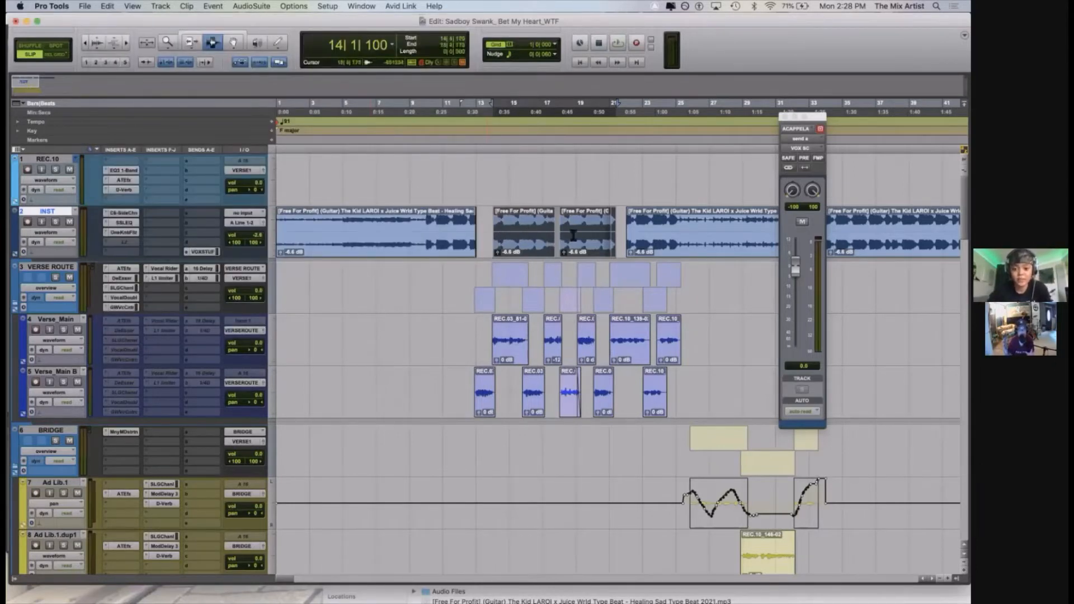
click(573, 233)
shift+click(614, 235)
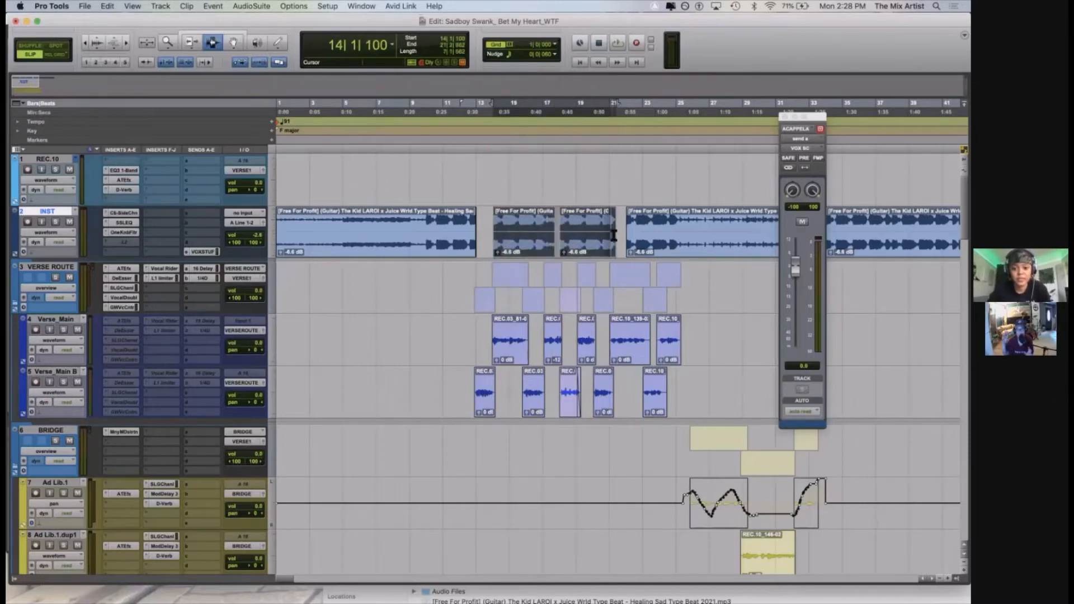
key(super+bracketright)
key(super+bracketright)
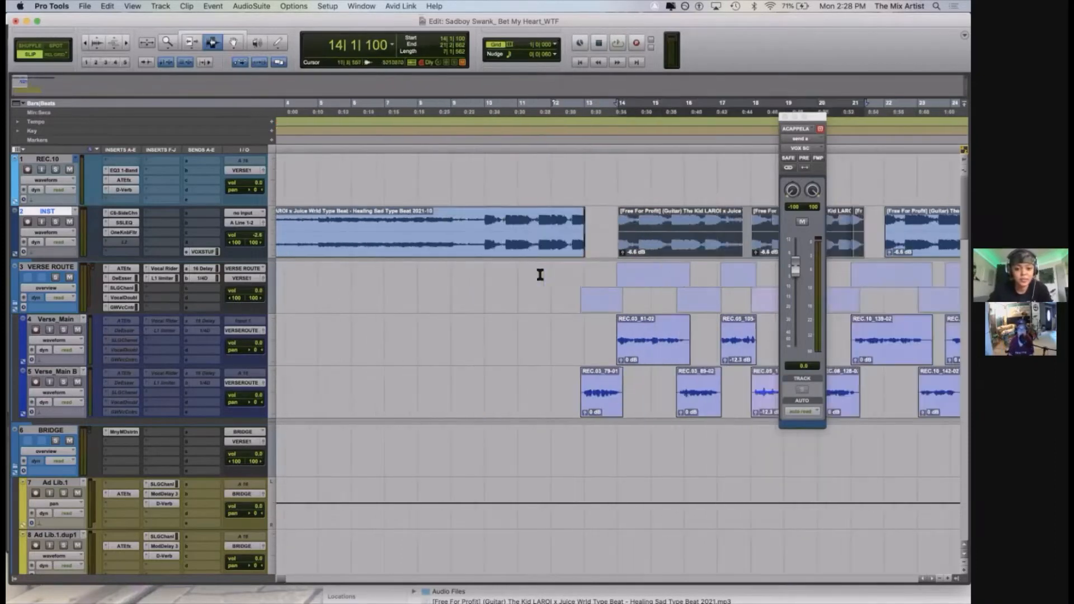
key(r)
key(r)
key(t)
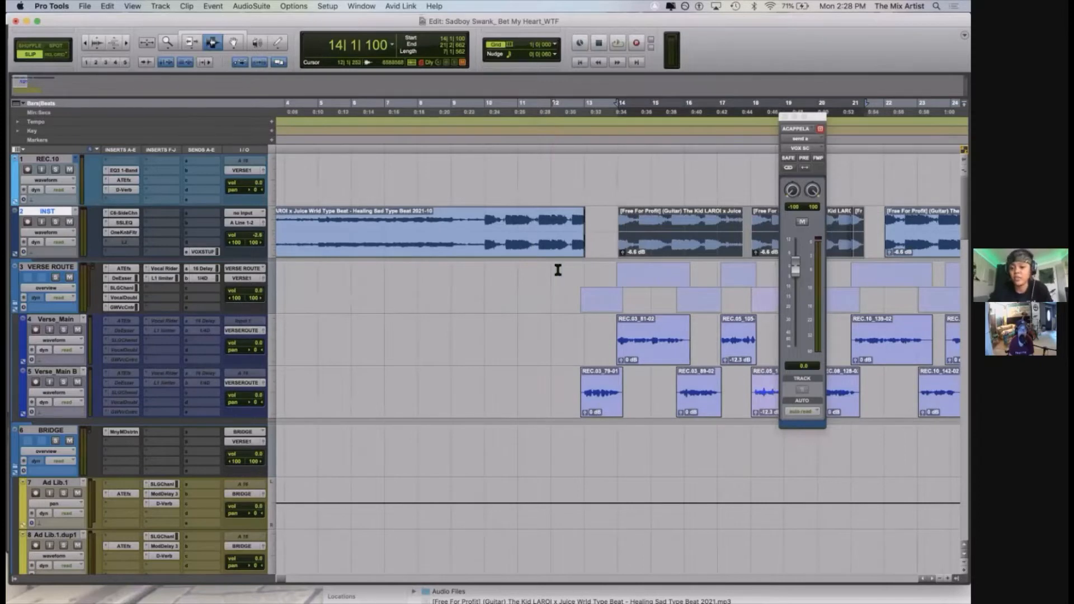
scroll(595, 259, right, 4)
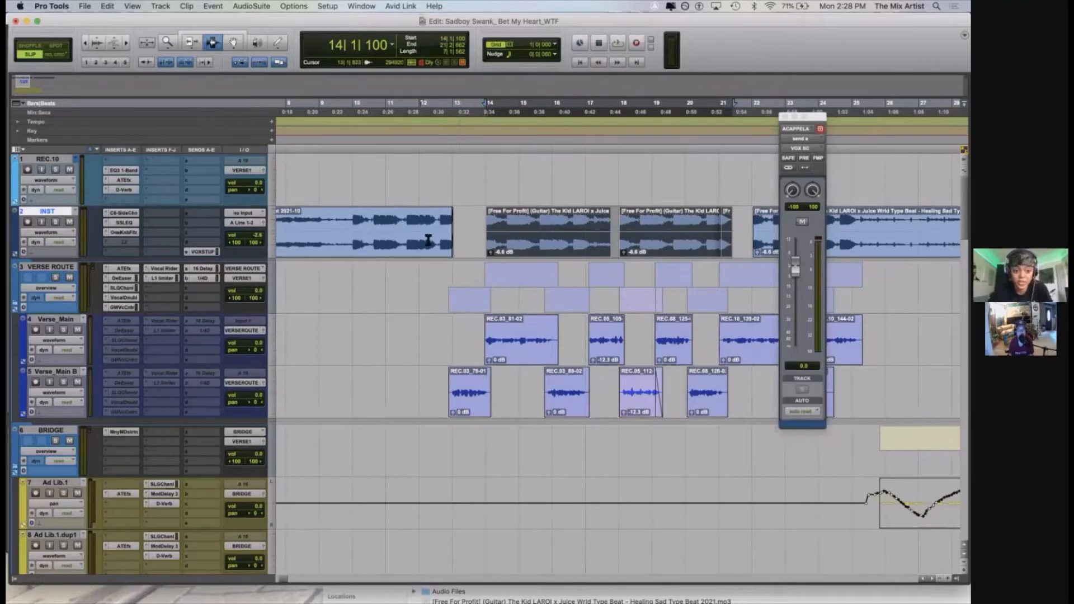
Reopen the C6-SideChain insert on INST for another look and close it again
click(133, 214)
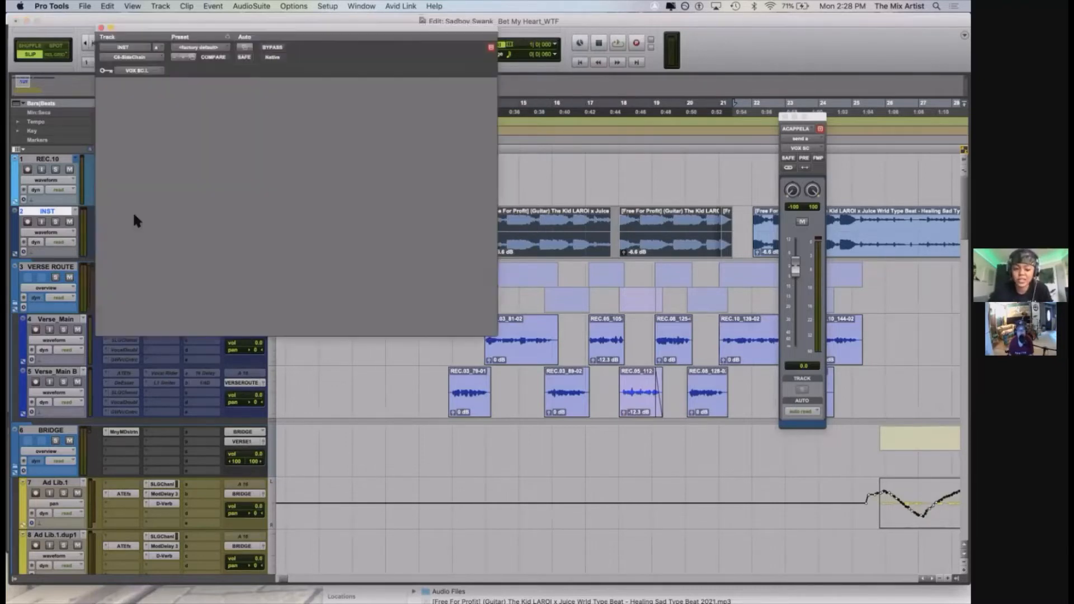
click(101, 28)
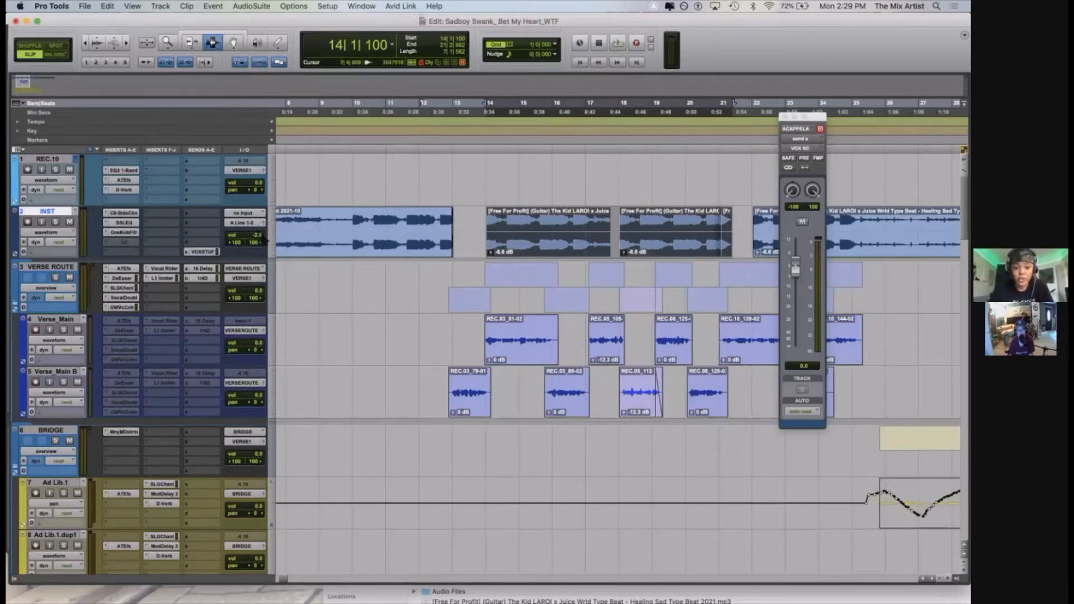
Select all the clips on INST, try a clip gain change on the first one, and undo it
key(r)
key(r)
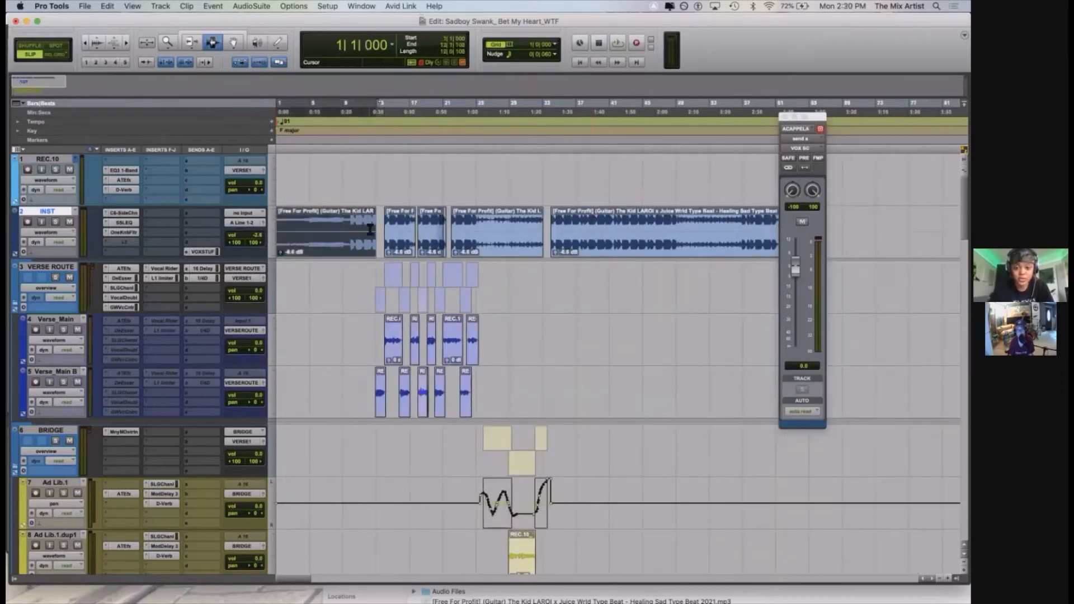
double_click(338, 229)
shift+click(619, 224)
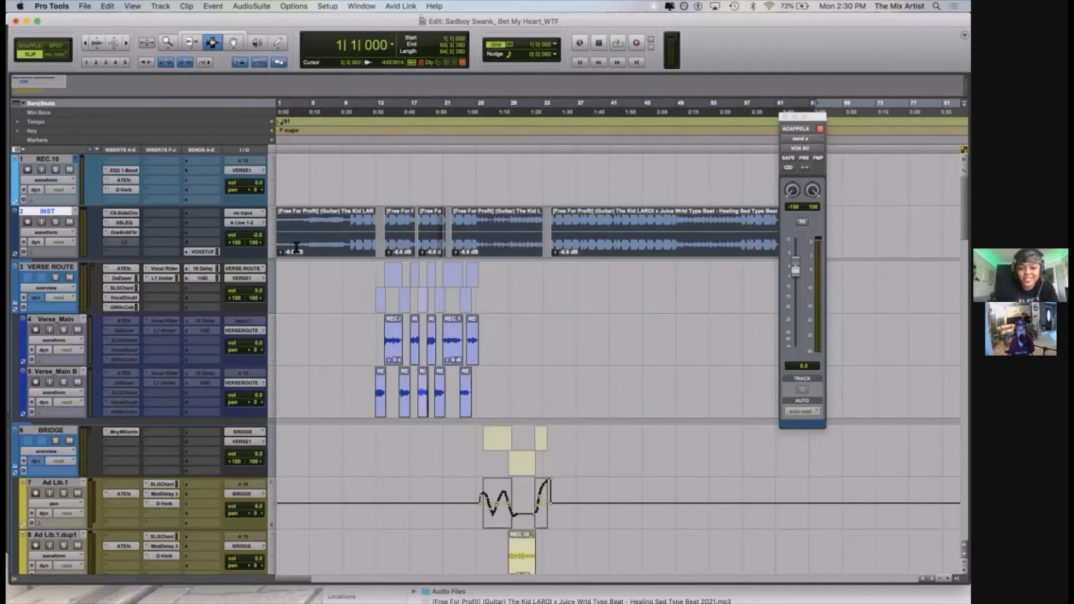
drag(281, 253, 283, 258)
key(super+z)
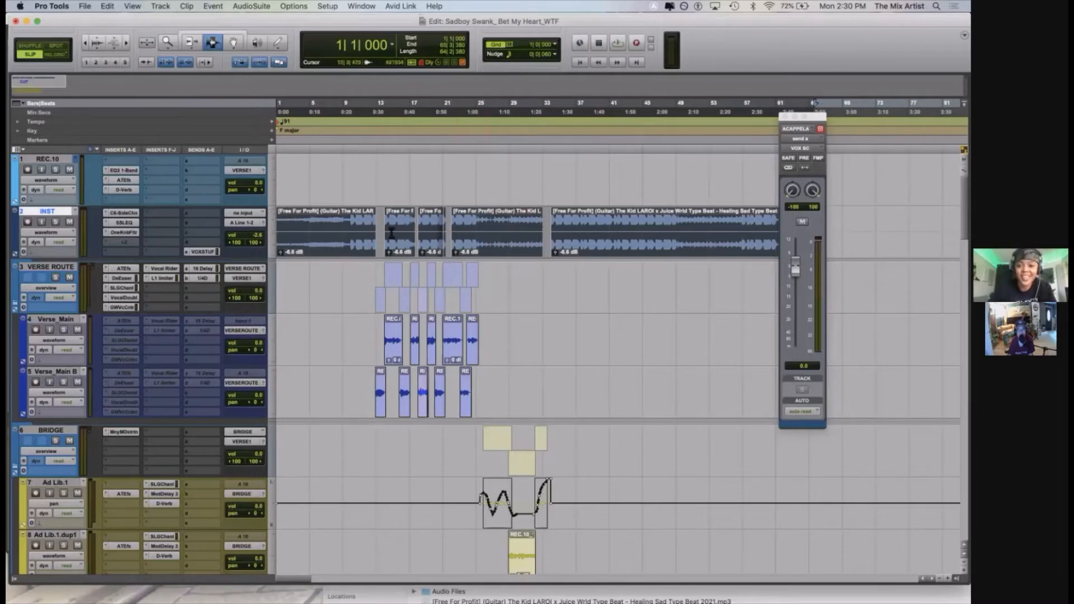
Select the INST clips from the last one back into the first, and clear the selection by placing the cursor on REC.10
click(557, 206)
double_click(589, 246)
shift+double_click(366, 249)
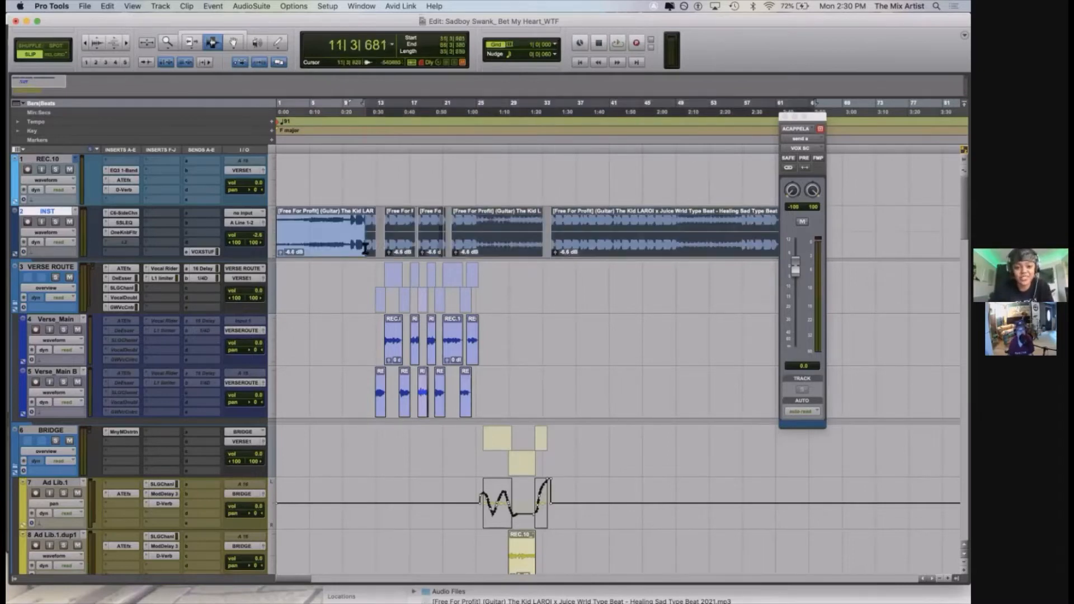
click(394, 190)
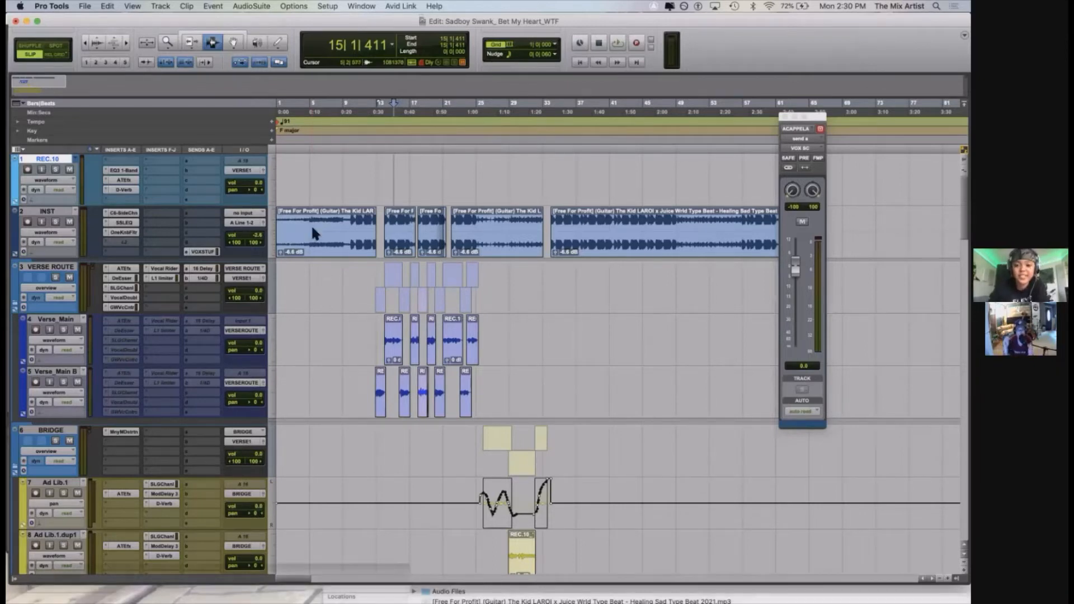
View the Virtual Mix Rack insert on ACAPPELLA in the Mix window, close it, and return to the Edit window
key(super+equal)
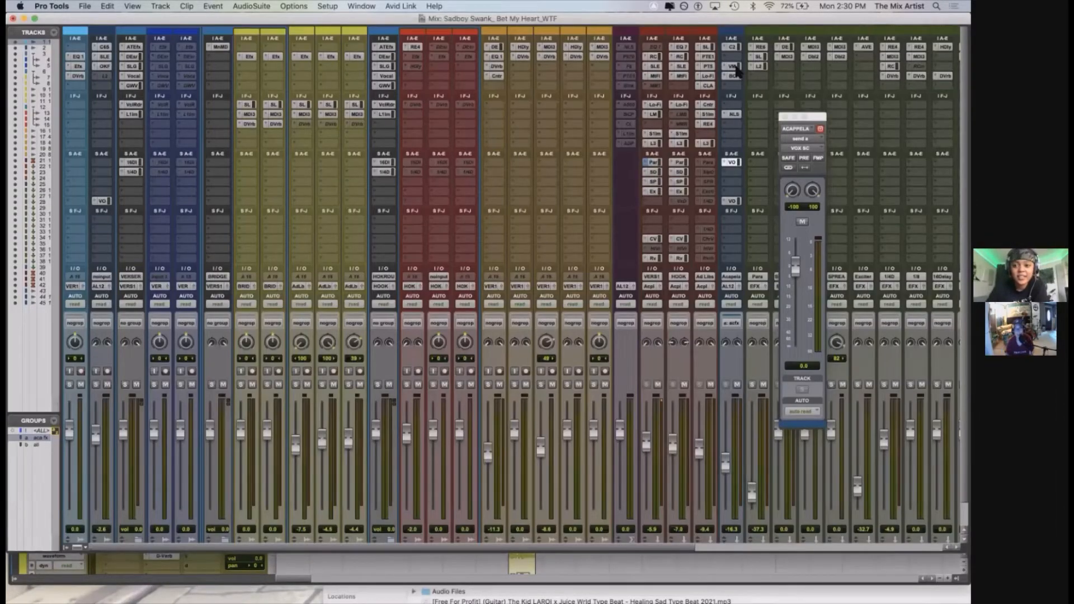
click(735, 67)
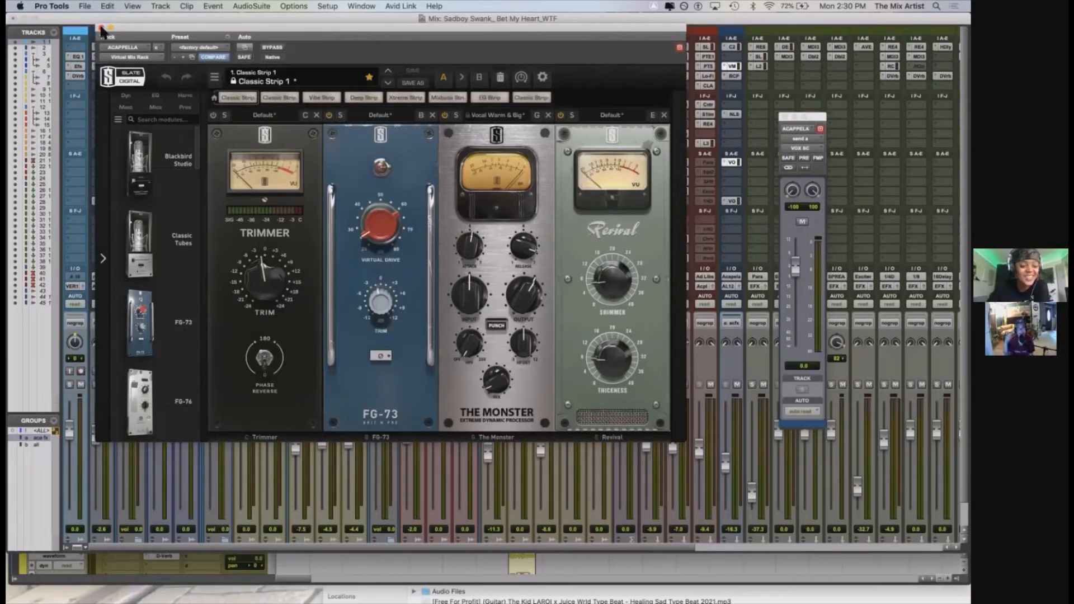
click(101, 28)
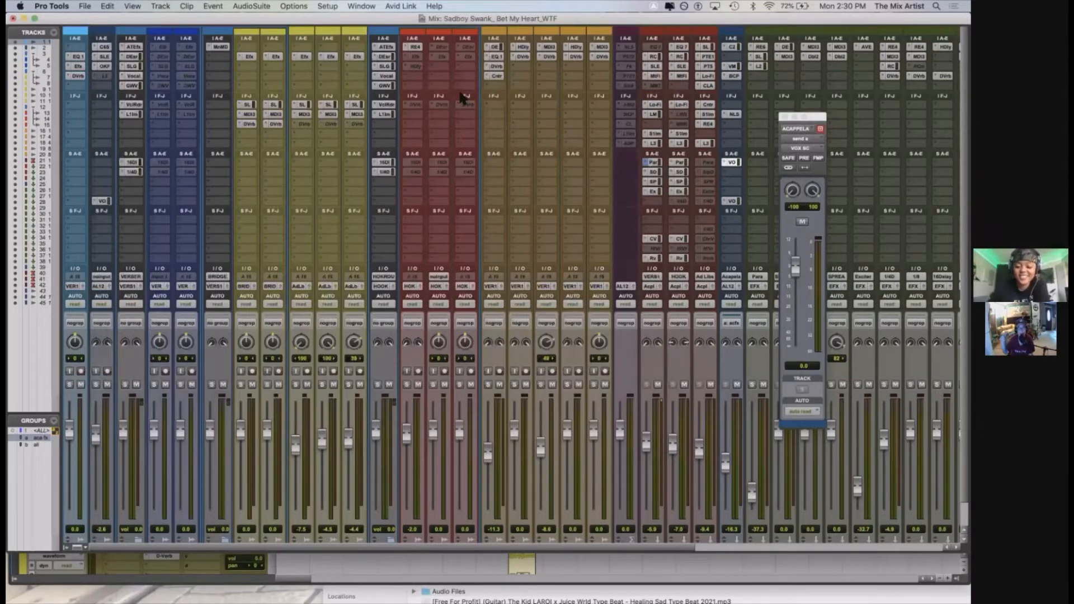
key(super+equal)
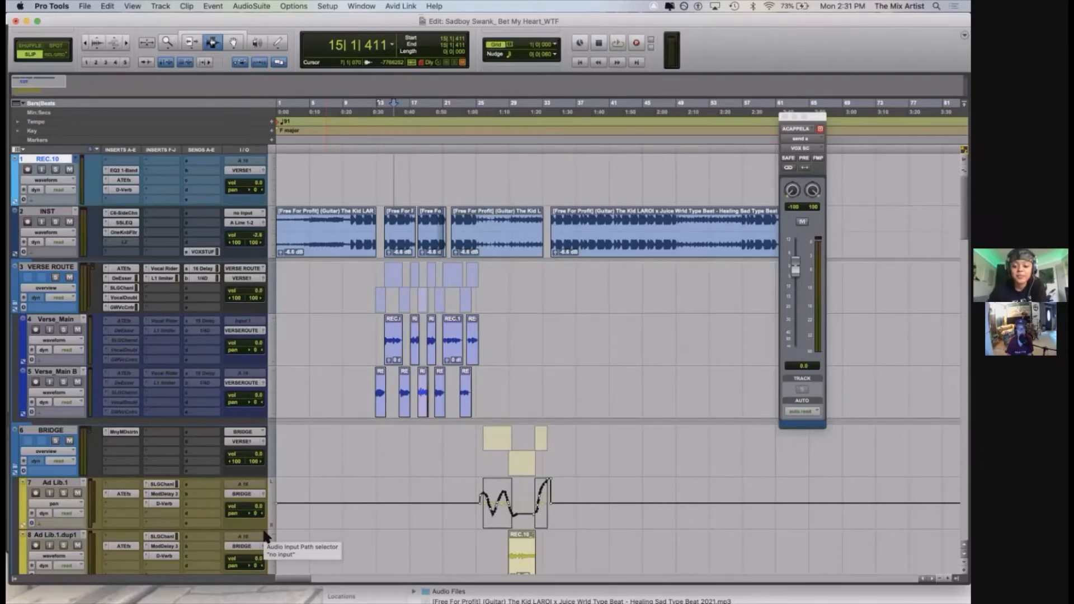
Back in the Mix window, view Blue Cat's PatchWork with Sausage Fattener on ACAPPELLA, and switch to its Virtual Mix Rack insert
key(super+equal)
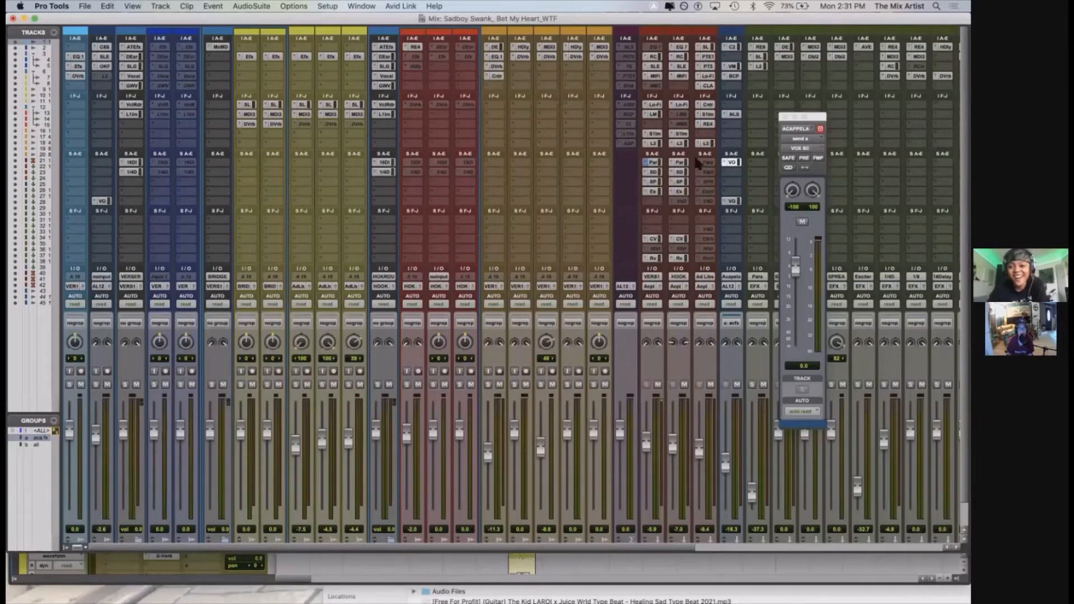
click(733, 75)
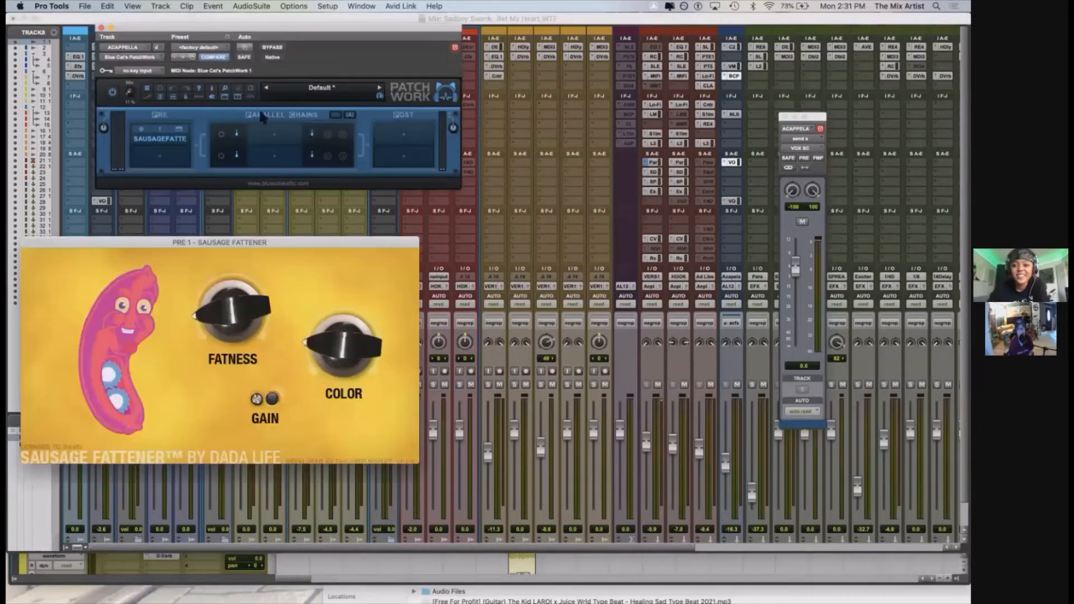
click(733, 67)
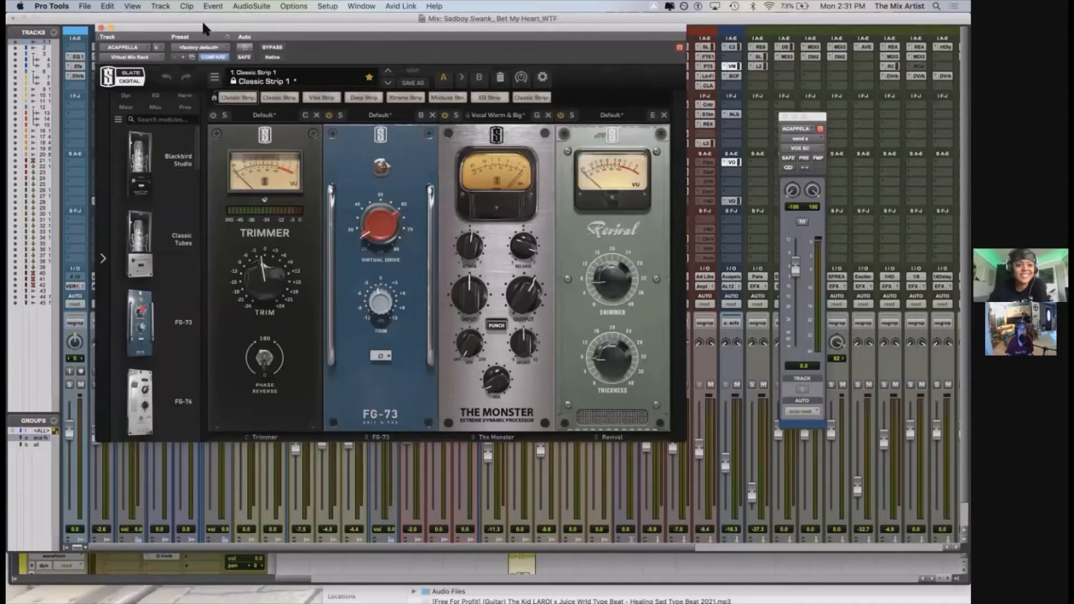
drag(204, 27, 196, 82)
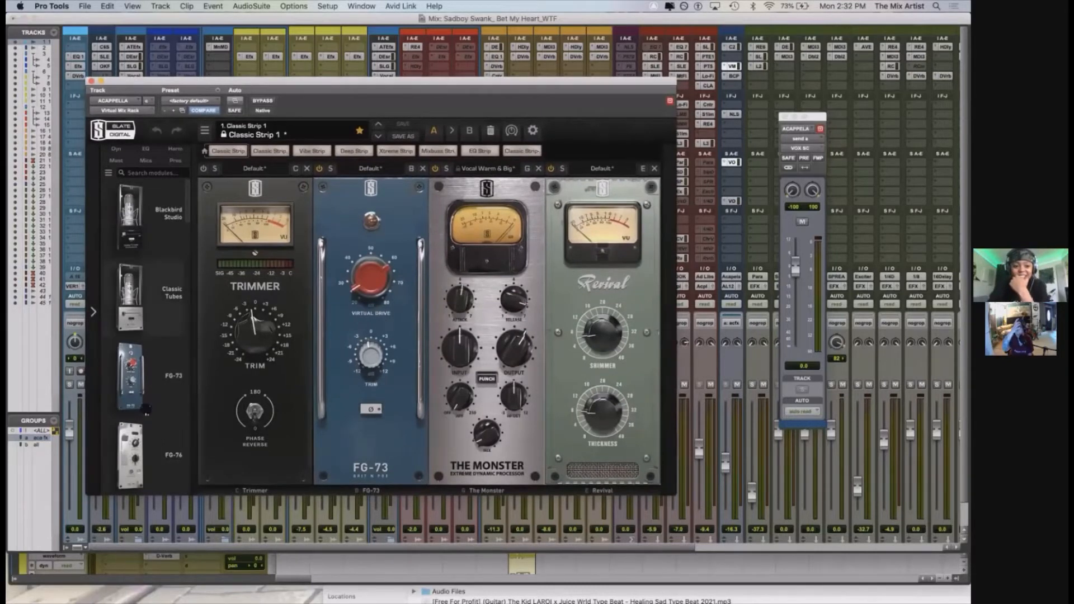
Browse the Virtual Mix Rack module list down to the FG-116, FG-401 and FG-A modules, close the plug-in, and return to the Edit window
scroll(146, 410, down, 3)
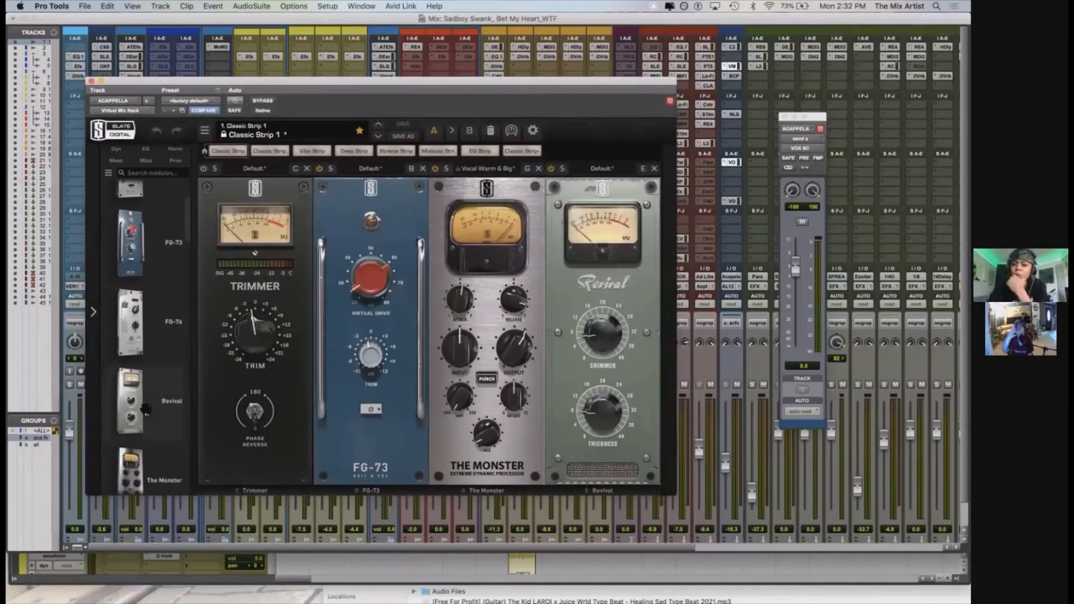
scroll(146, 409, down, 6)
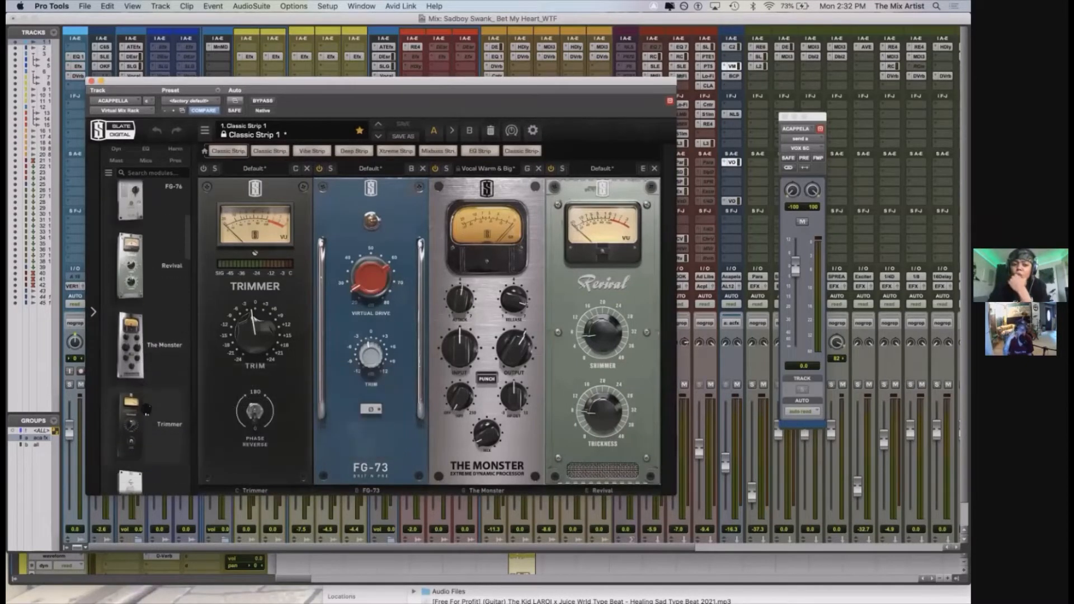
scroll(147, 410, down, 5)
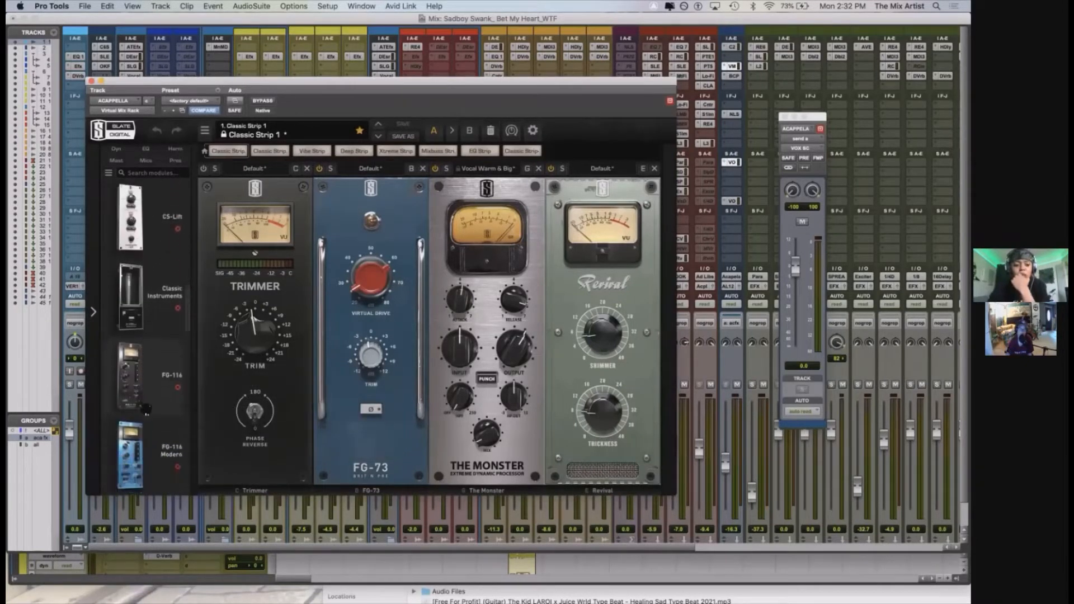
scroll(147, 409, down, 5)
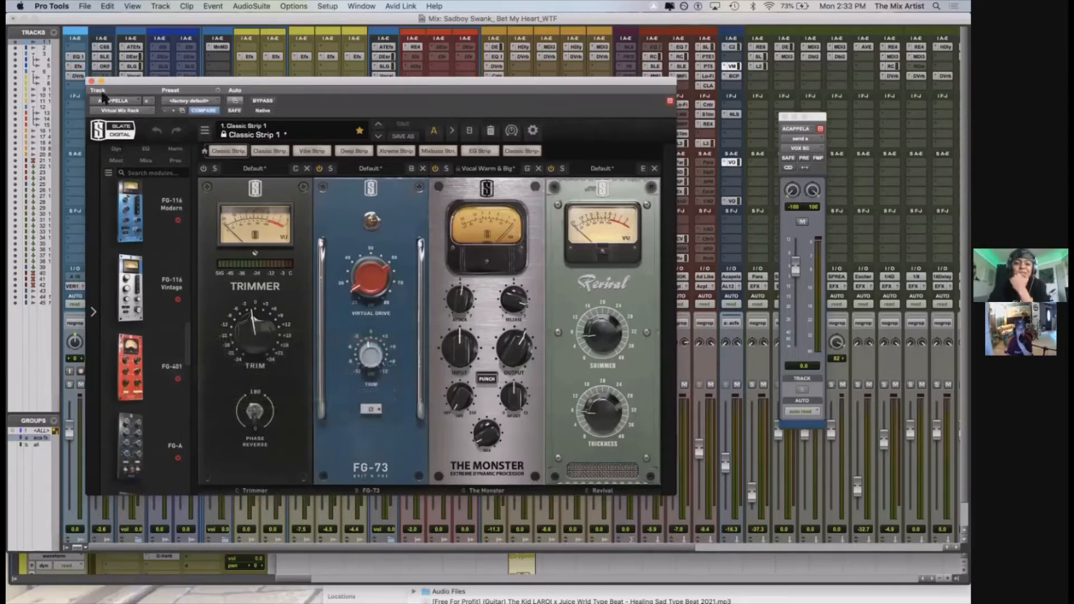
click(92, 81)
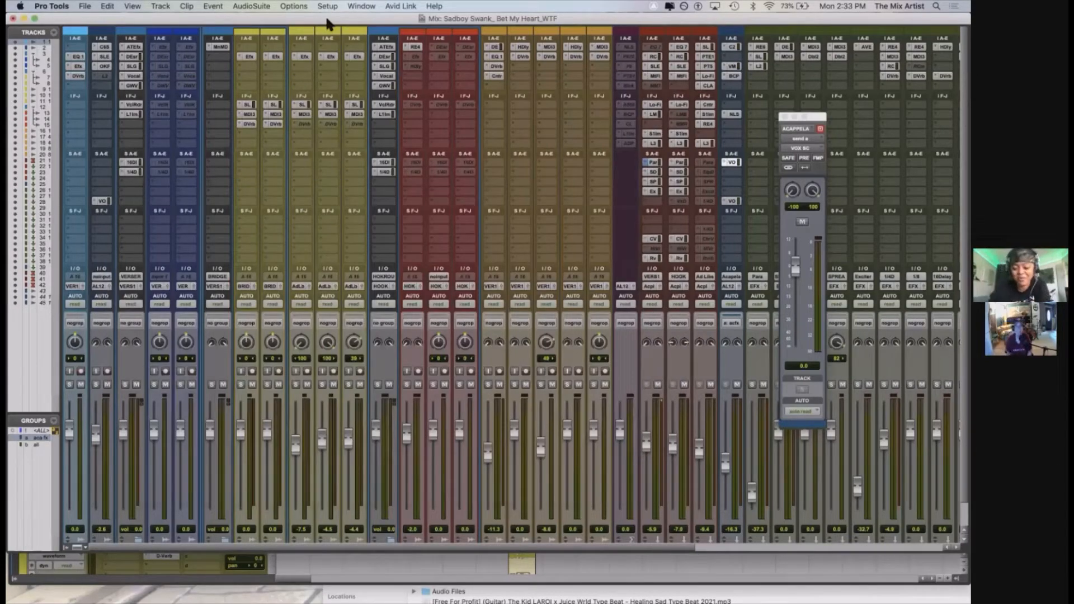
key(super+equal)
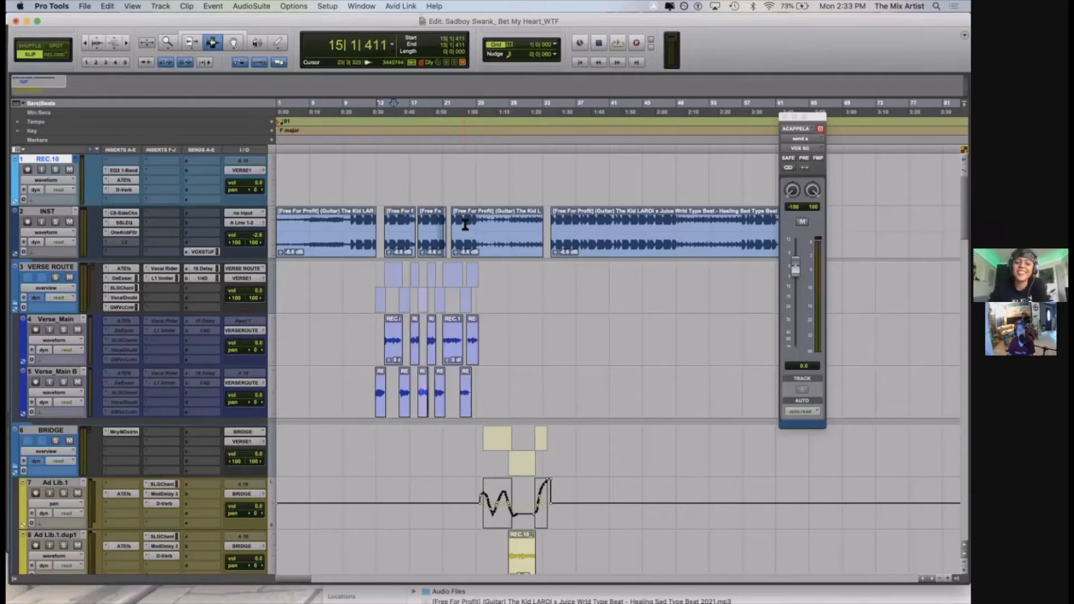
View the Lo-Fi insert on VERSE 1 in the Mix window, and close it
key(super+equal)
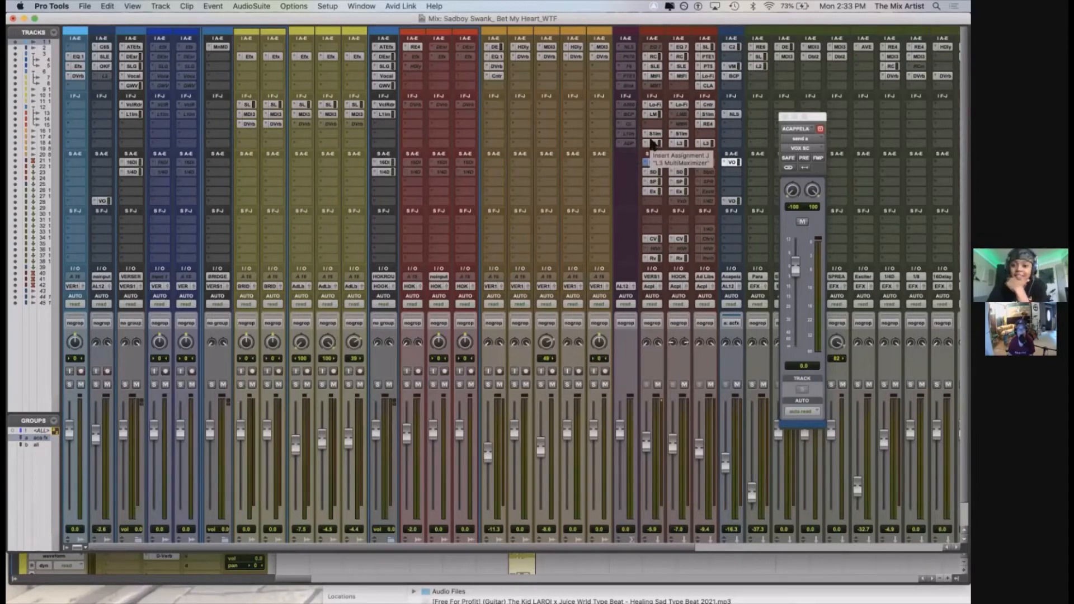
click(655, 106)
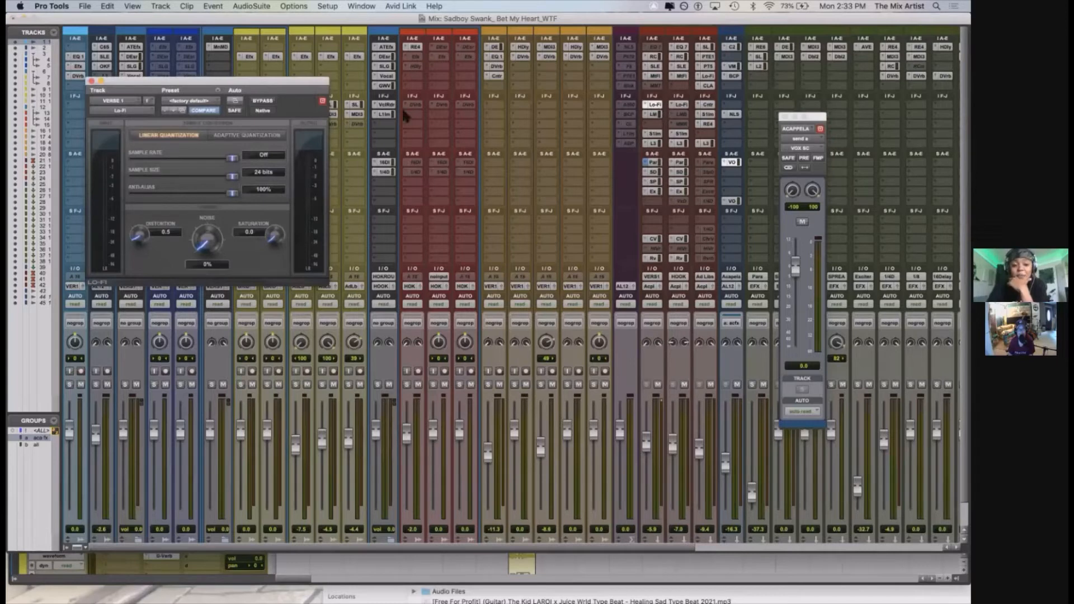
drag(245, 86, 474, 106)
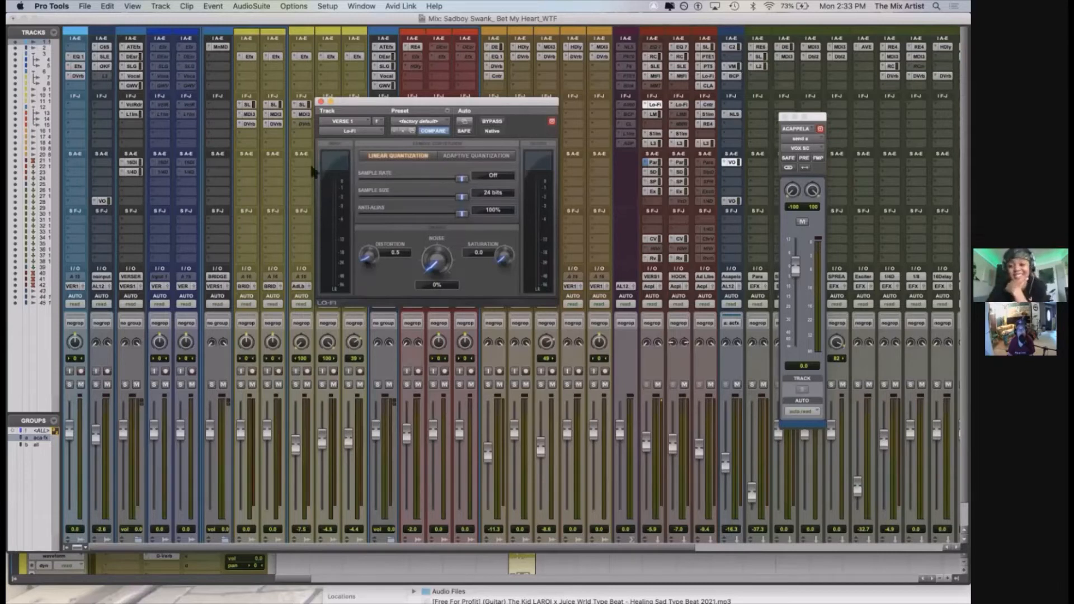
click(322, 101)
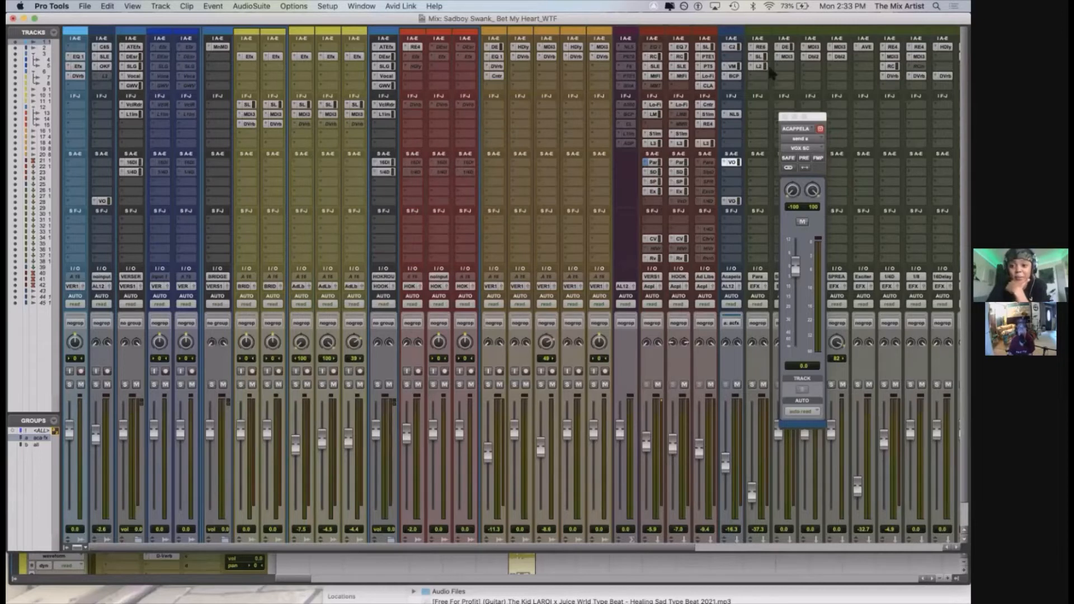
Insert the Waves Scheps Parallel Particles (stereo) multichannel plug-in in a free insert slot on the master track
click(618, 117)
mouse_move(666, 114)
mouse_move(744, 447)
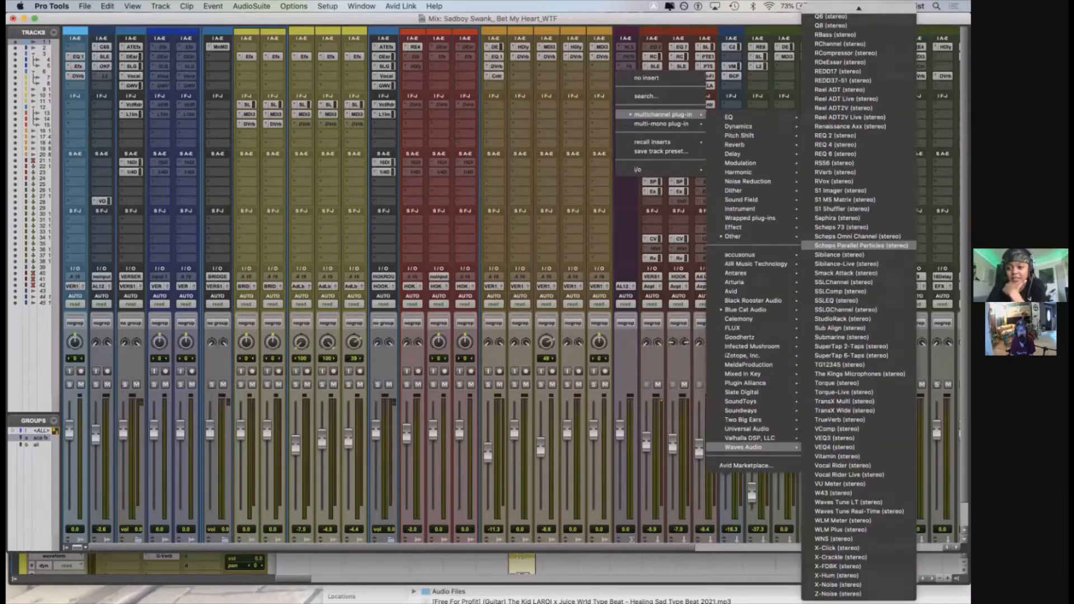
click(861, 246)
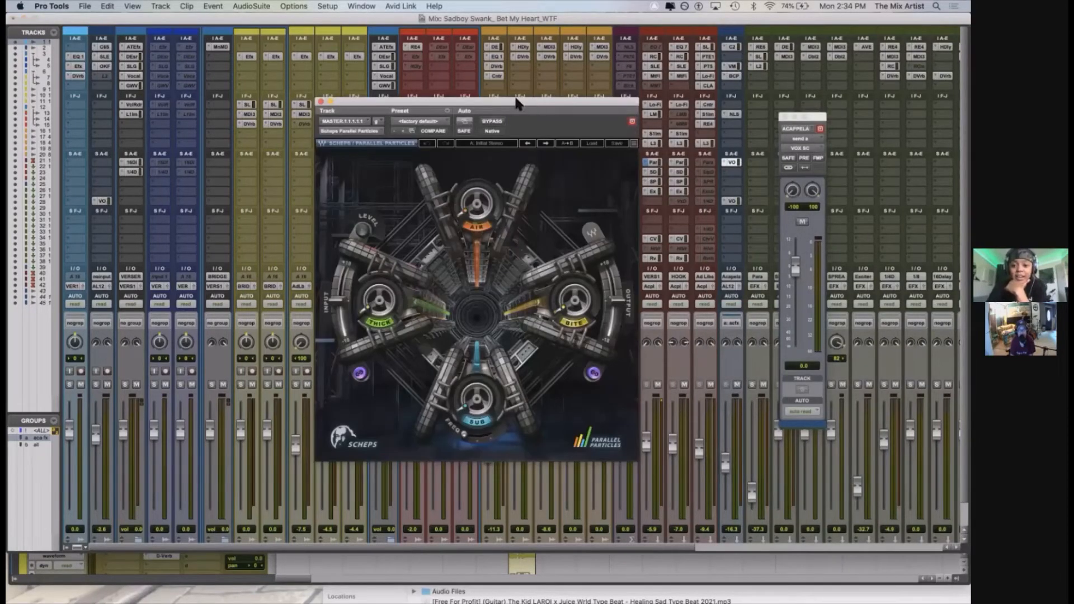
drag(515, 101, 490, 109)
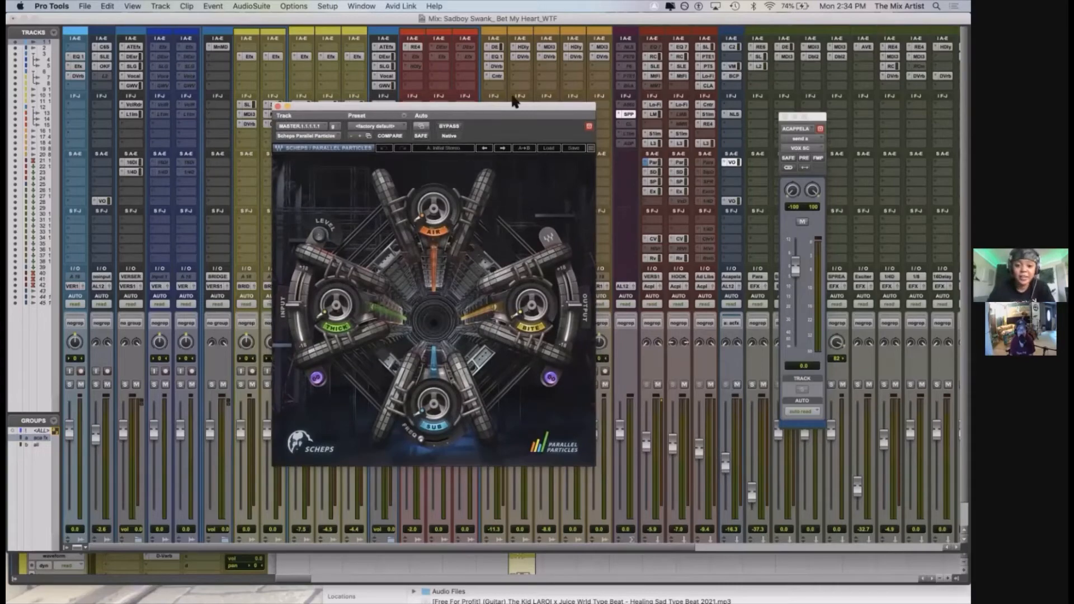
Examine the Air and Thick controls of Scheps Parallel Particles, ending in the Edit window with the plug-in open
key(super+equal)
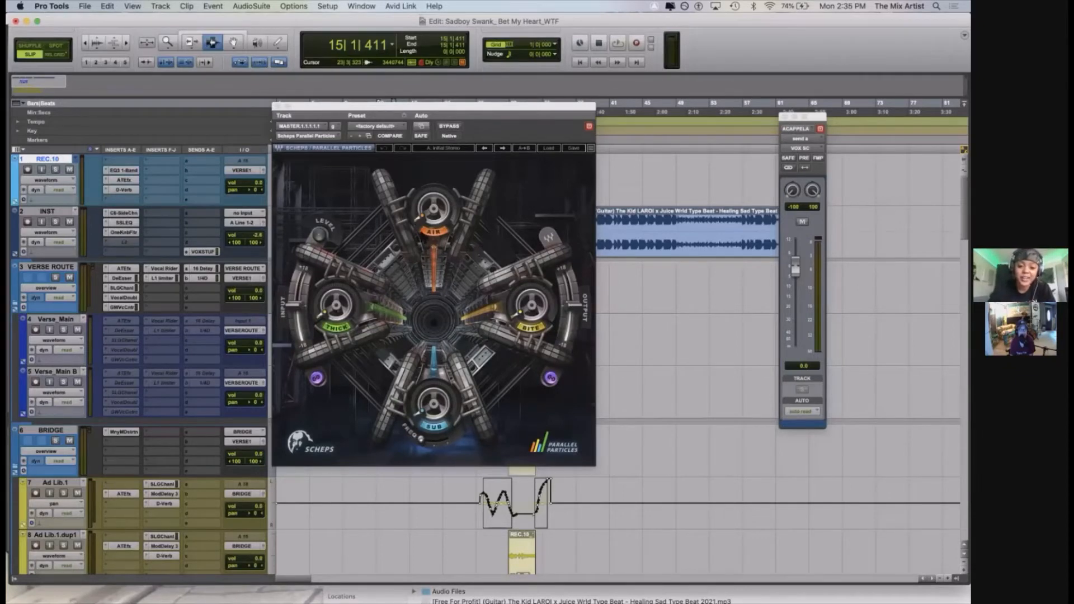
mouse_move(431, 219)
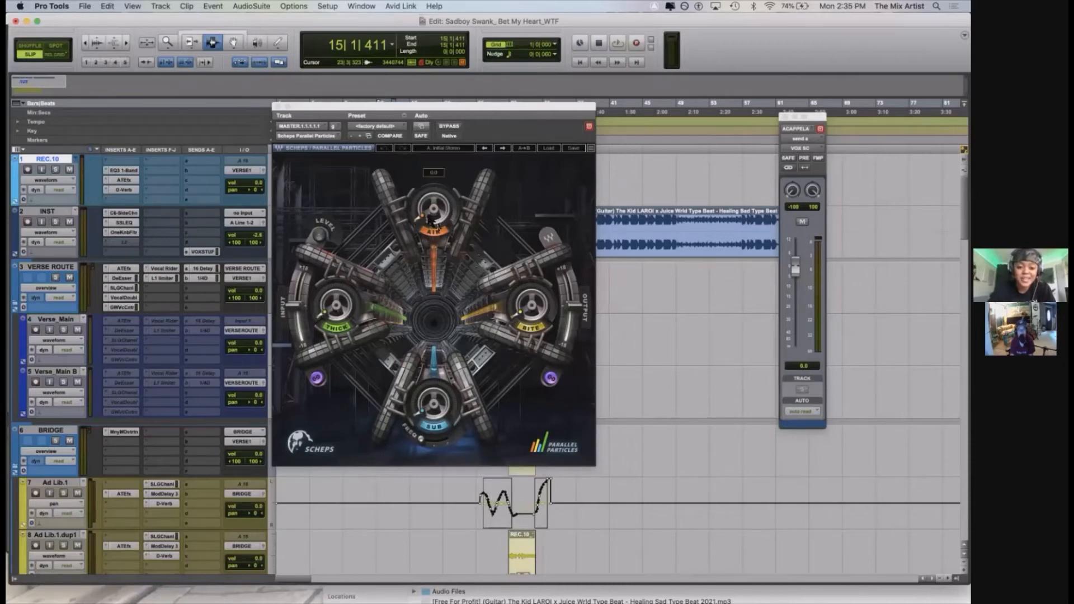
mouse_move(432, 219)
mouse_down()
mouse_move(432, 184)
mouse_move(432, 219)
mouse_up()
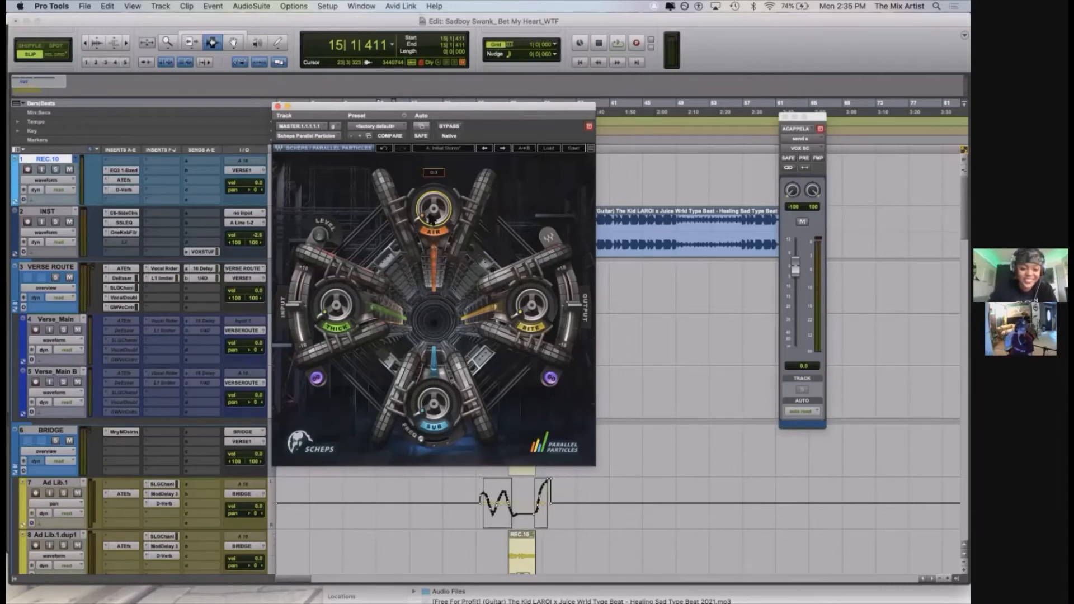
drag(431, 110, 459, 106)
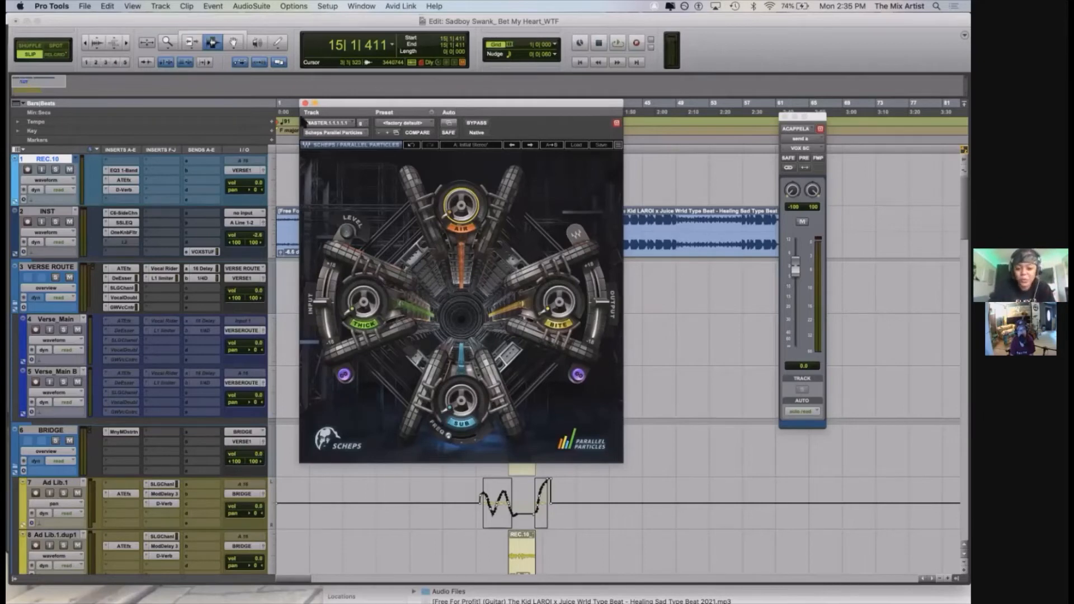
click(358, 312)
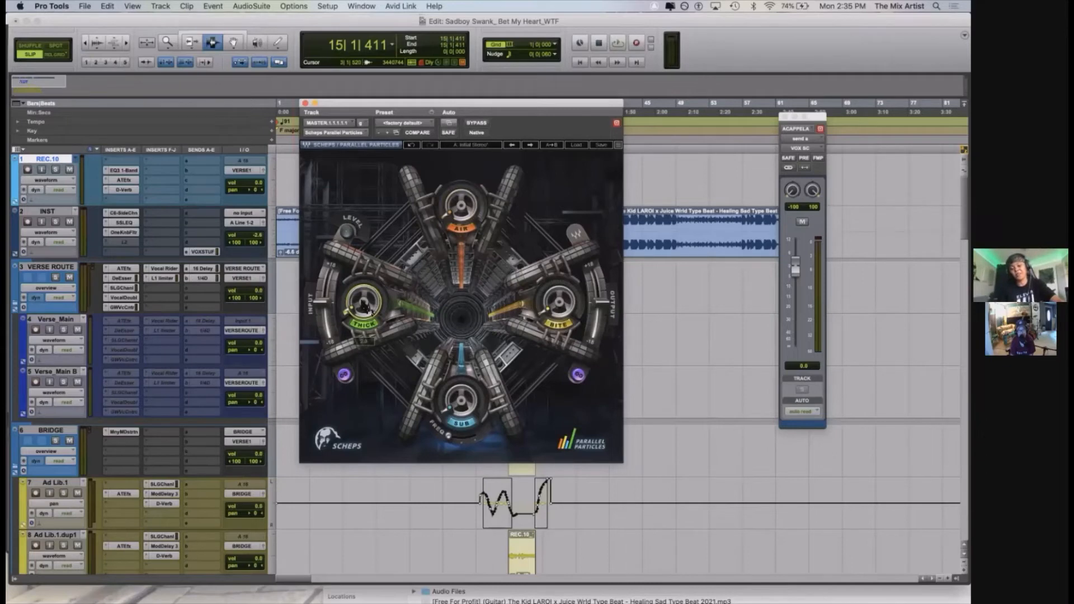
click(365, 306)
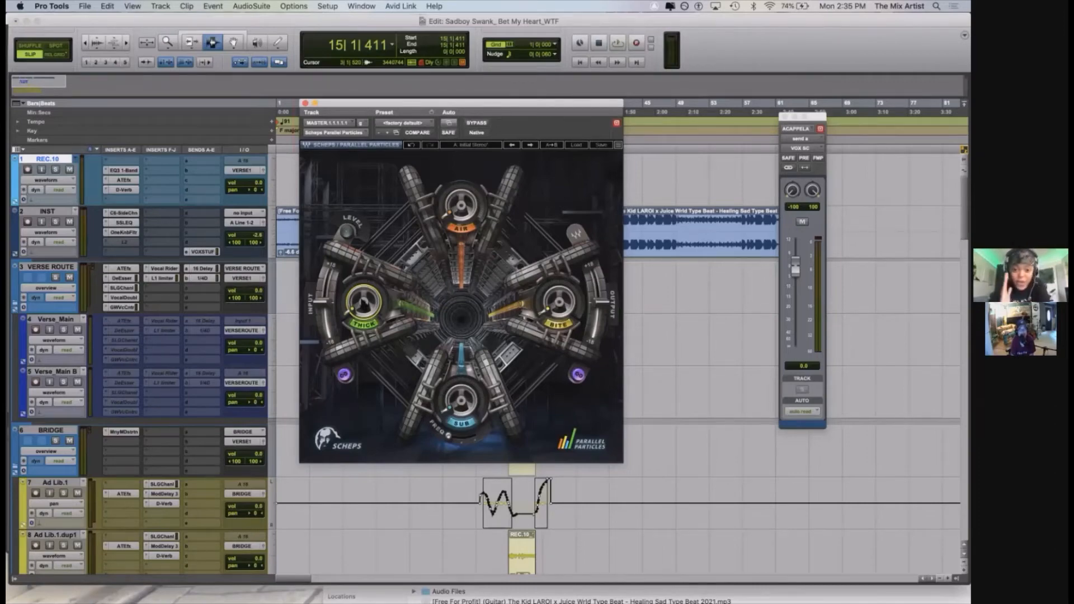
key(super+equal)
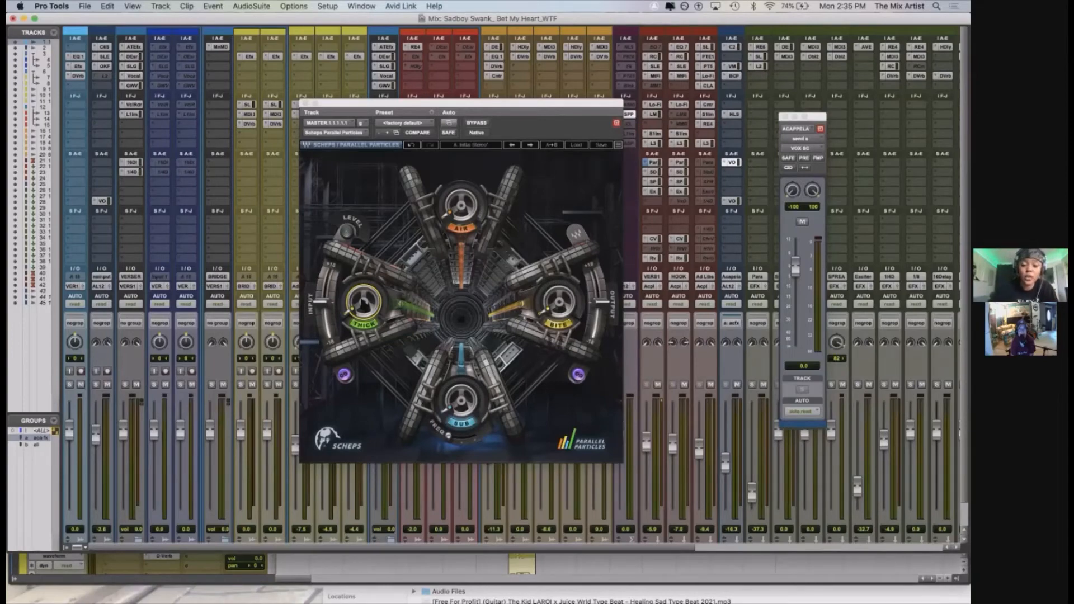
key(super+equal)
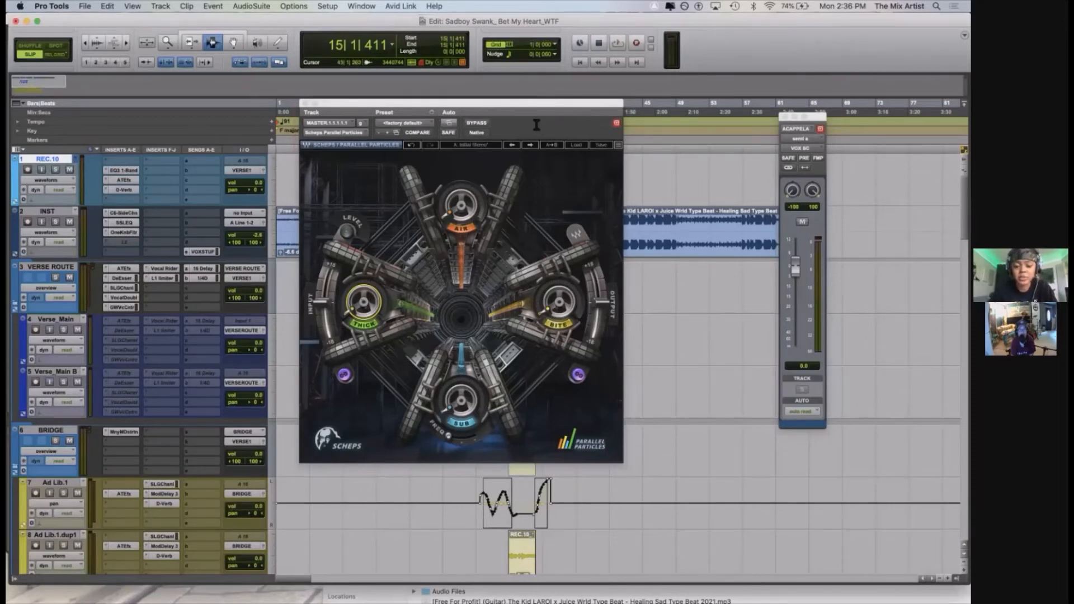
Start playback, load the Whole Mix preset in Scheps Parallel Particles, and compare the sound with the plug-in bypassed and active
key(space)
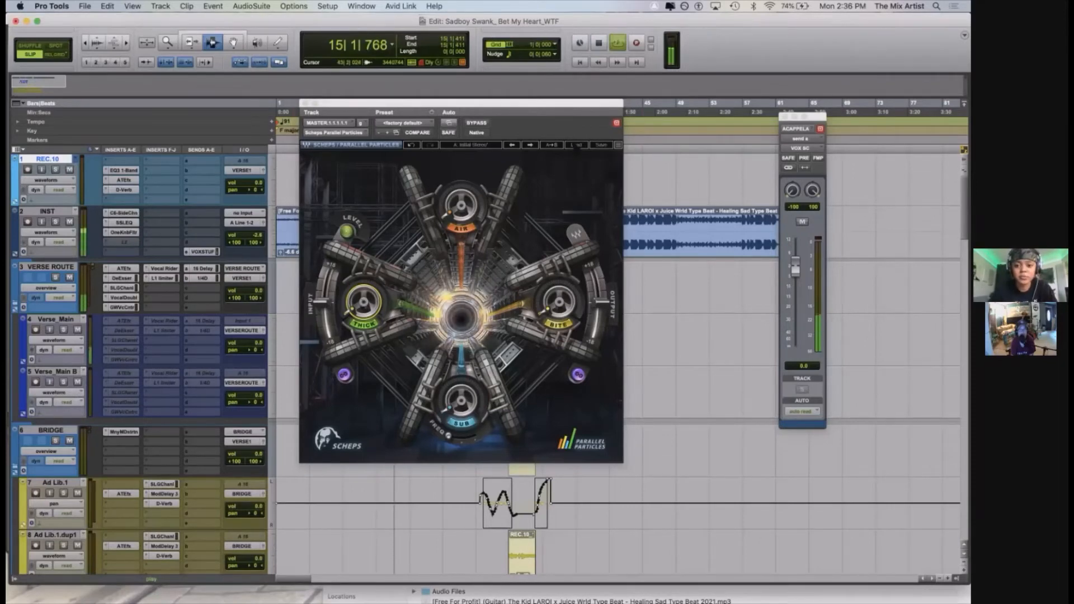
click(577, 145)
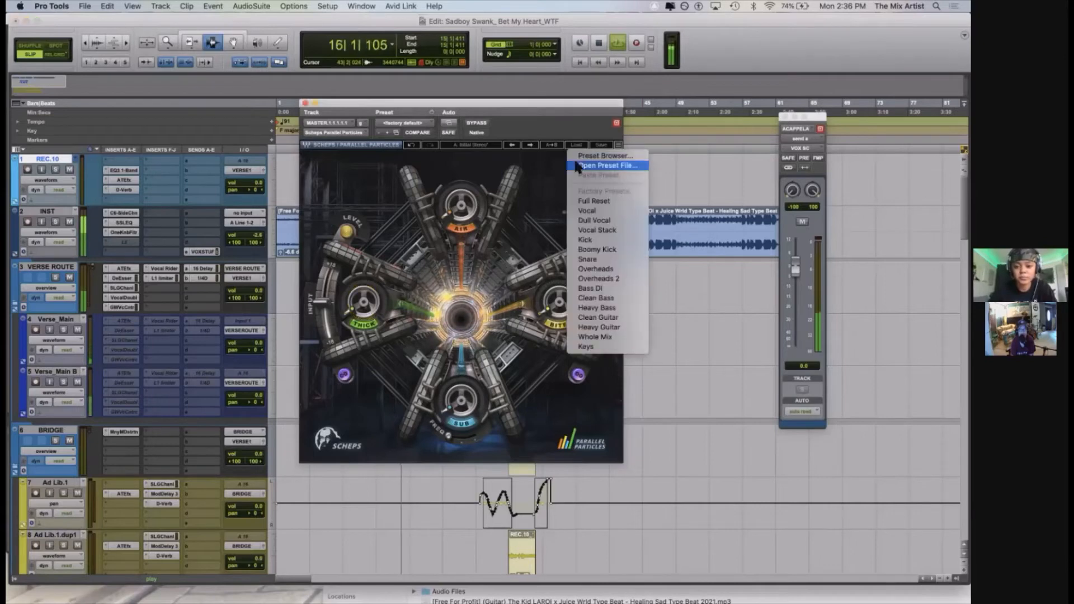
click(591, 338)
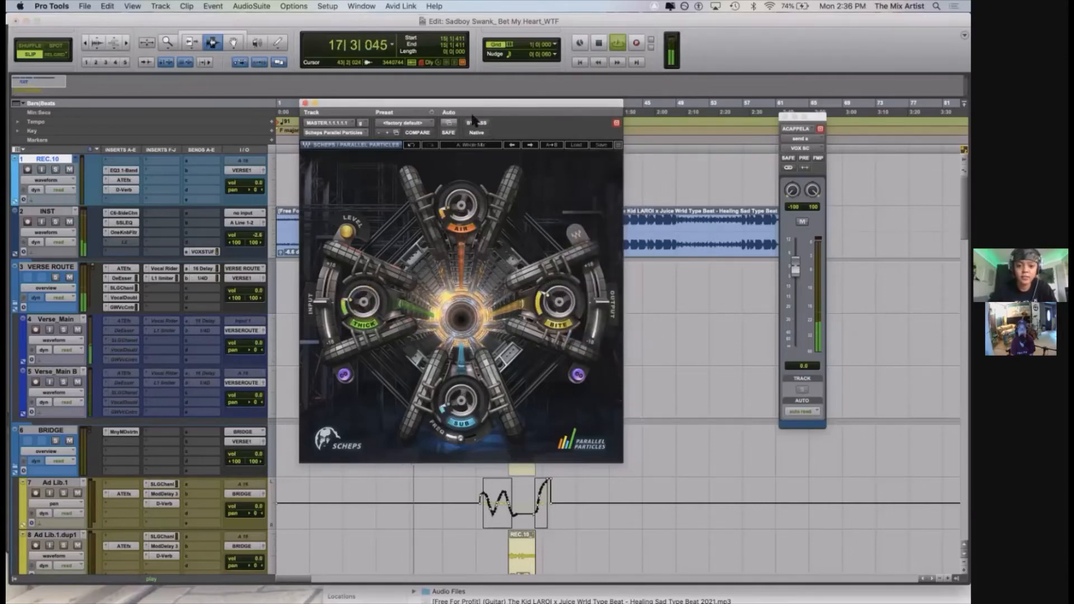
click(477, 124)
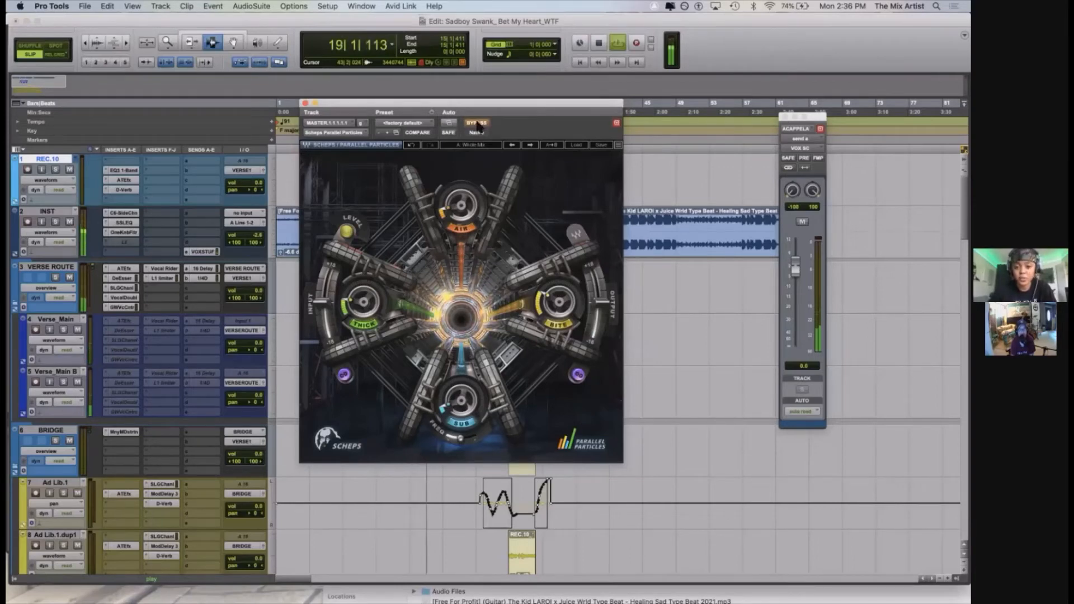
click(478, 123)
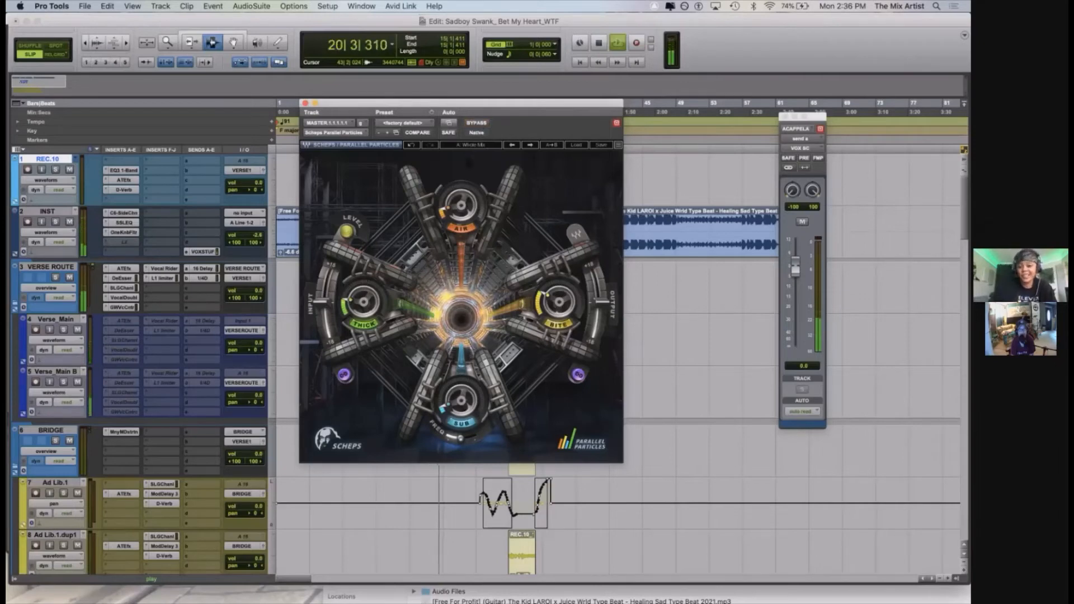
Raise the Air and Bite amounts in Scheps Parallel Particles to about halfway during playback, and stop playback
mouse_move(461, 206)
mouse_down()
mouse_move(461, 181)
mouse_move(465, 212)
mouse_up()
drag(558, 302, 557, 280)
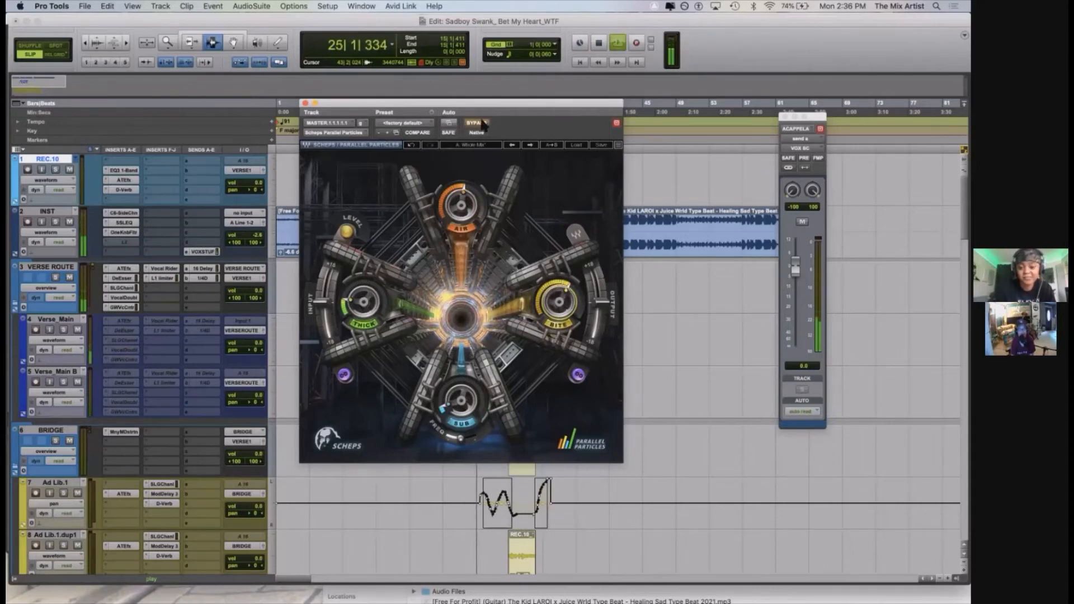
key(space)
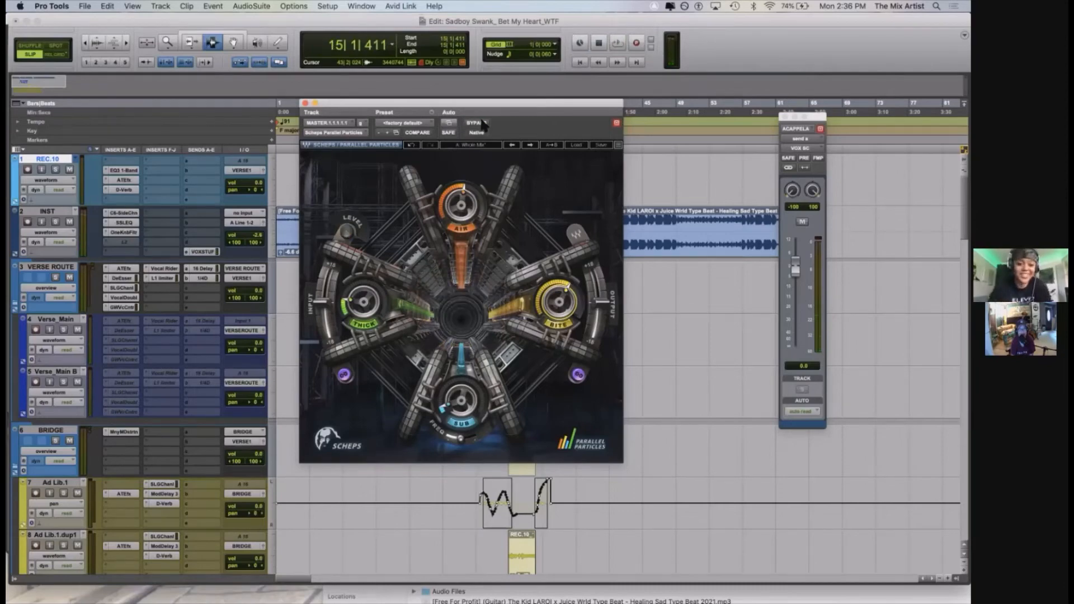
Close the Scheps Parallel Particles window, and remove its insert from the master track in the Mix window
drag(331, 104, 337, 102)
drag(529, 38, 671, 7)
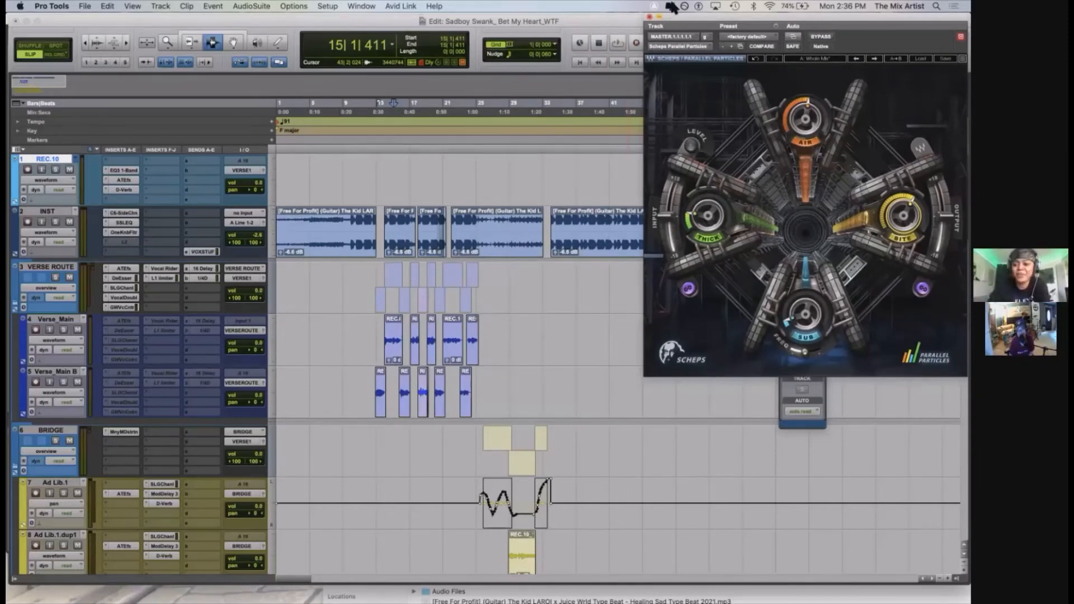
drag(675, 21, 643, 6)
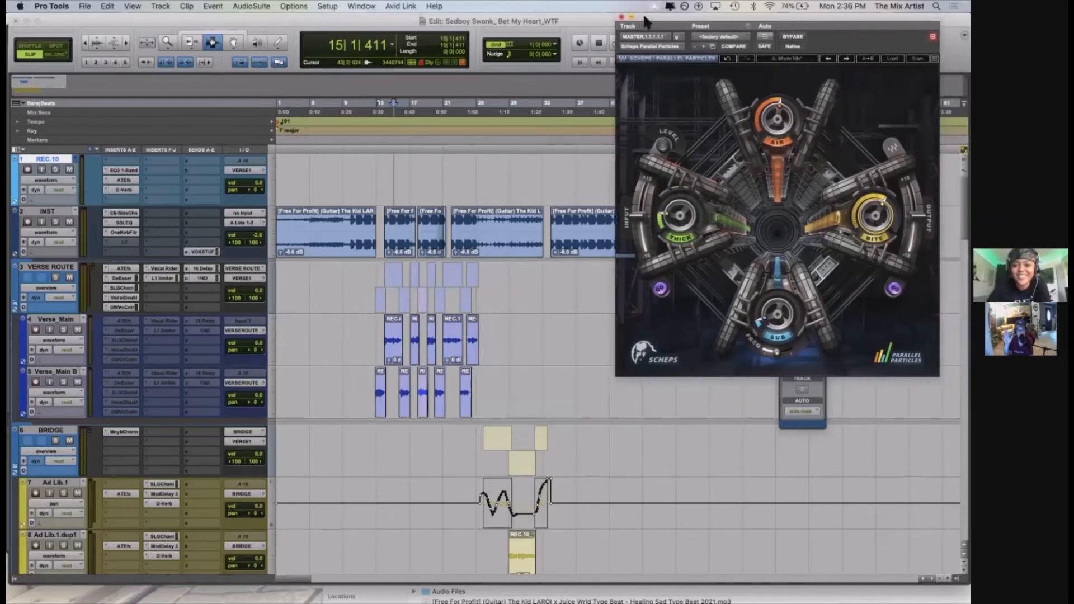
click(621, 17)
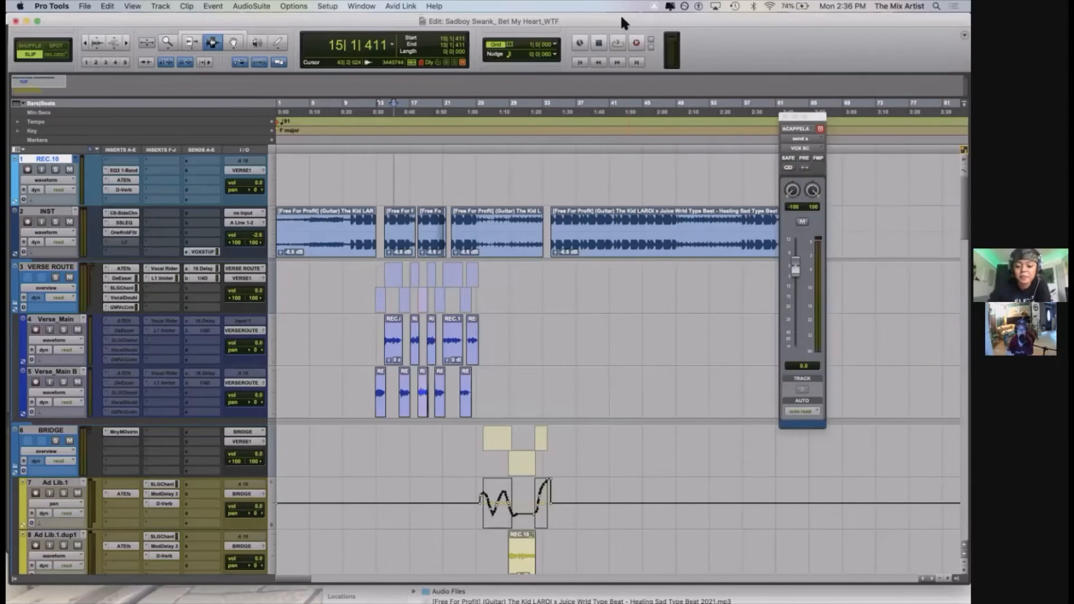
key(super+equal)
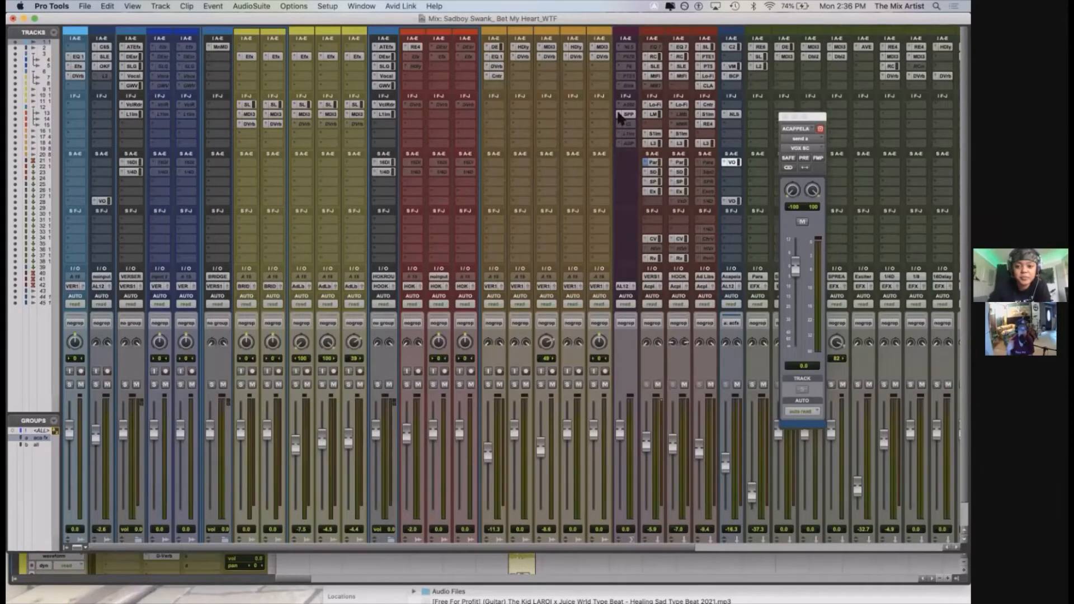
click(620, 114)
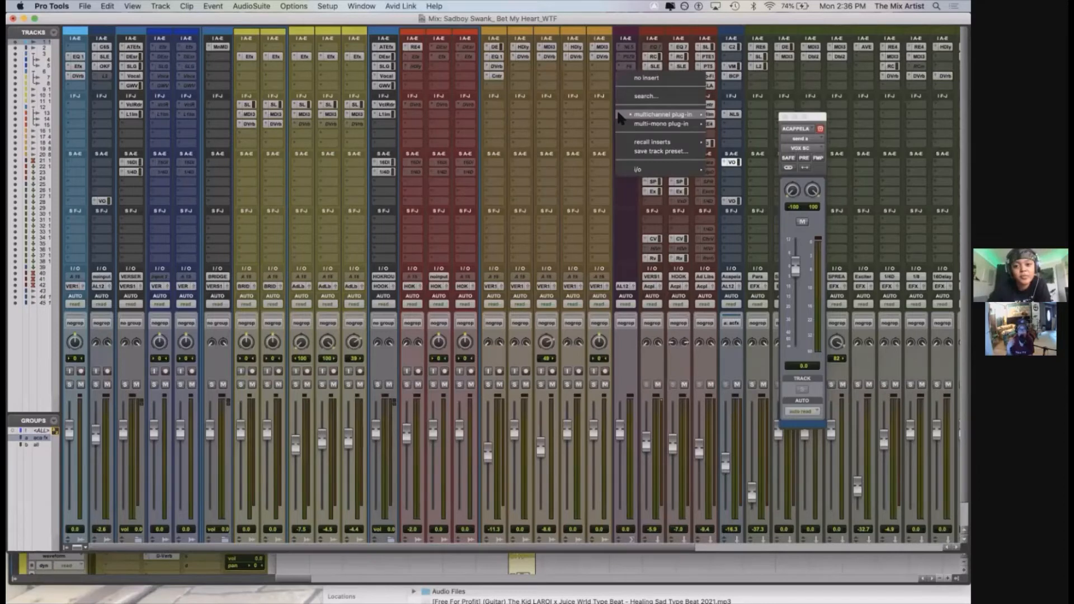
click(649, 79)
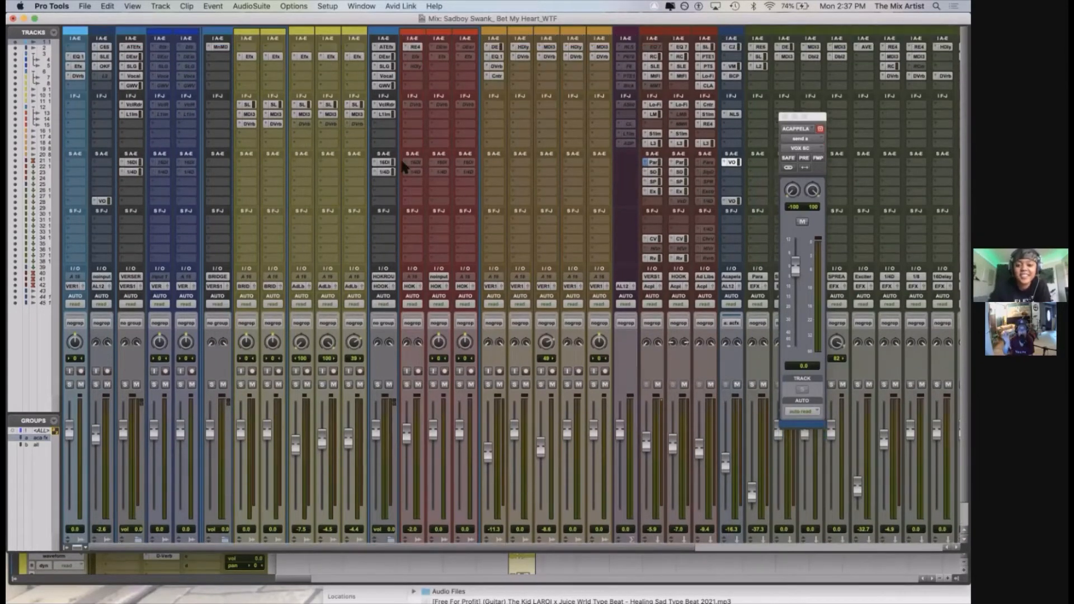
Return to the Edit window, open the OneKnob Filter insert on INST, and examine its main knob
key(super+equal)
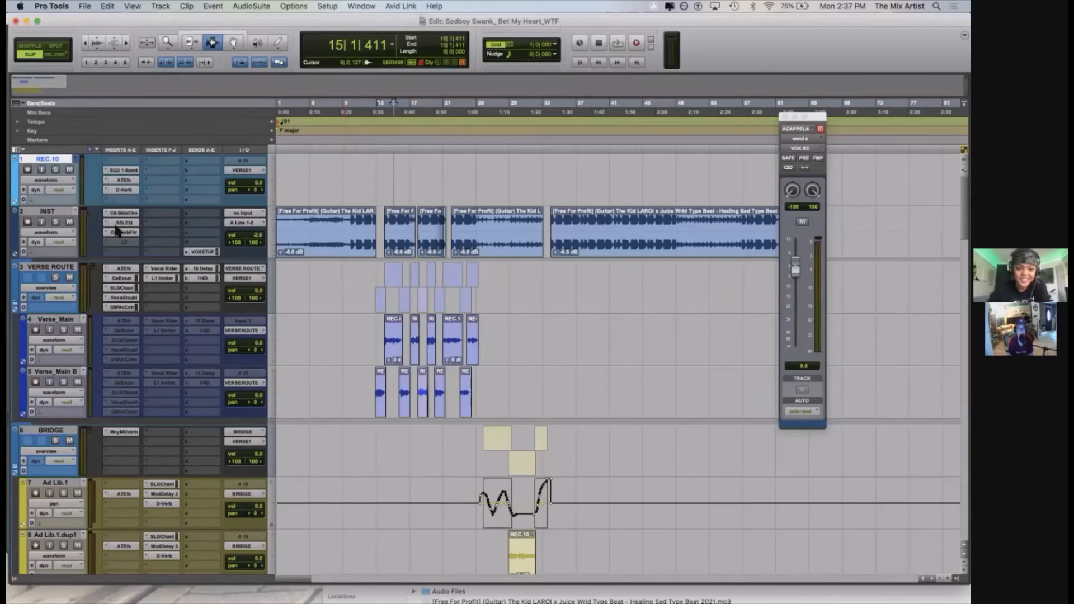
click(125, 232)
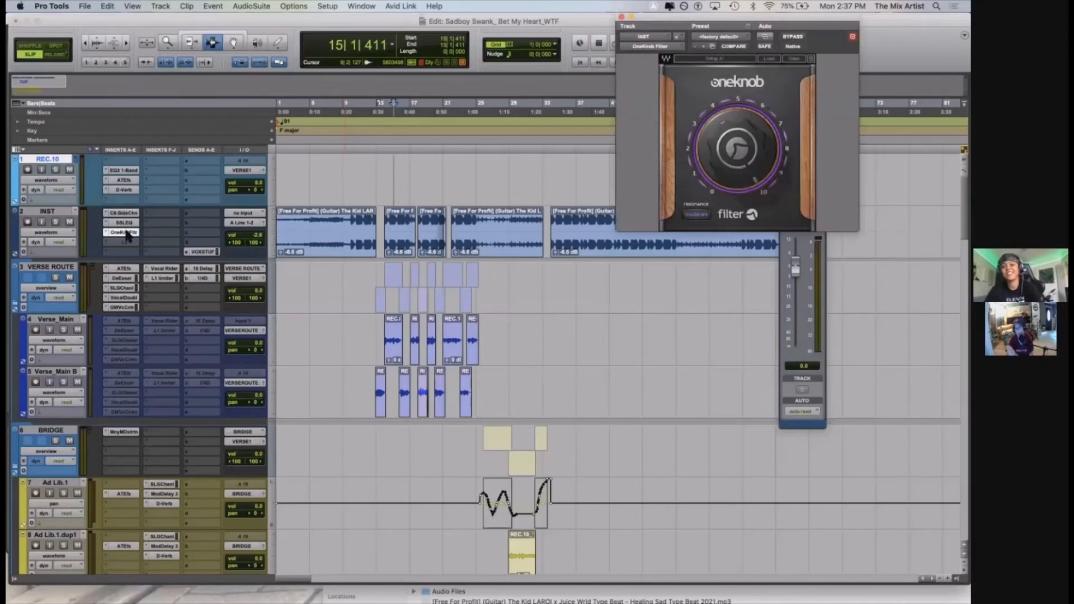
mouse_move(683, 20)
mouse_down()
mouse_move(726, 21)
mouse_move(699, 9)
mouse_up()
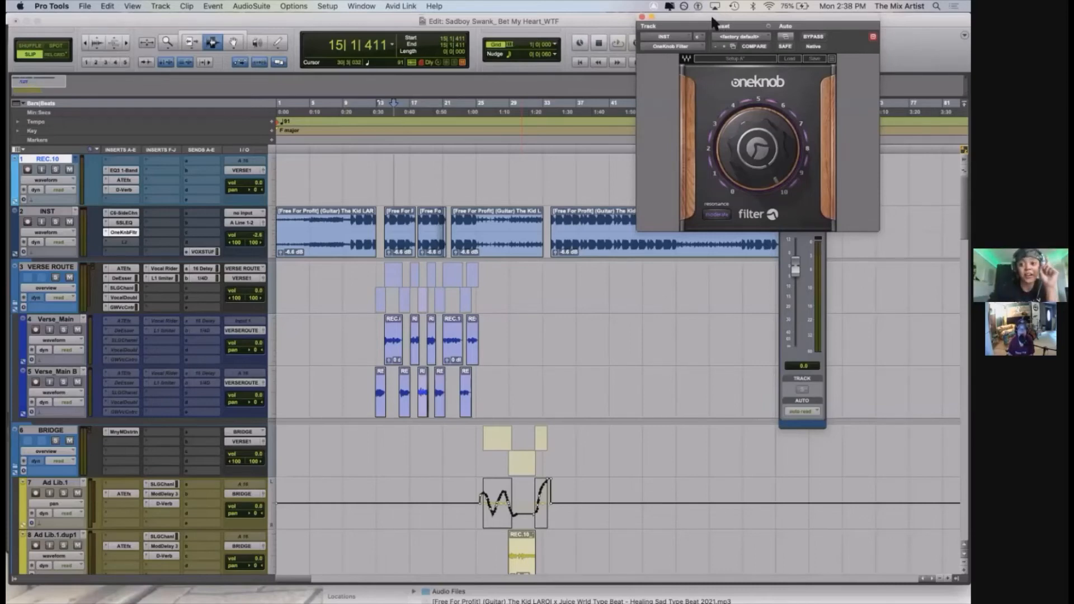
drag(714, 22, 722, 8)
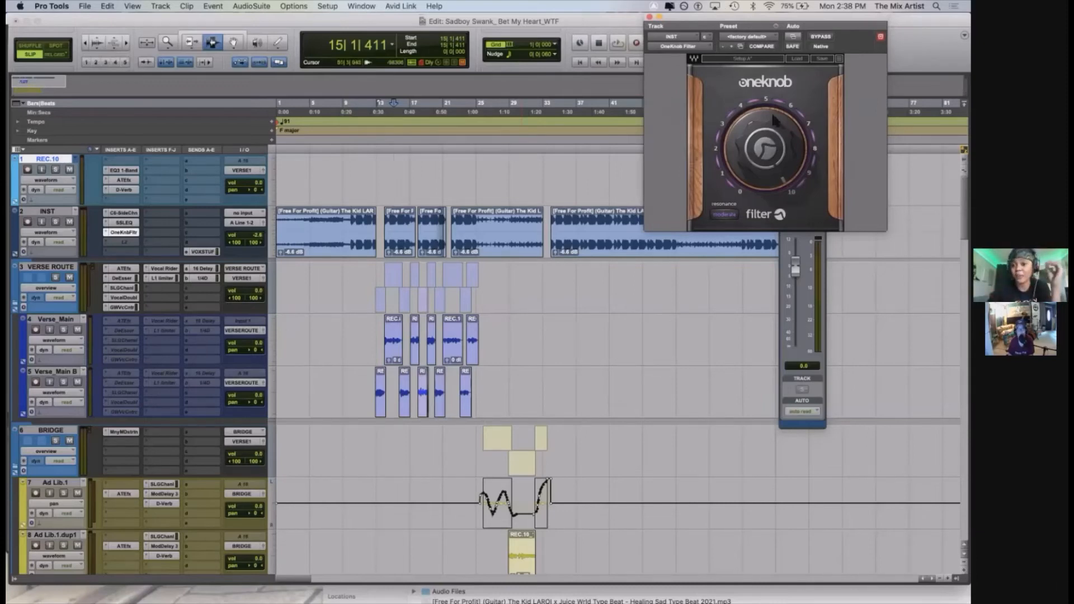
mouse_move(775, 119)
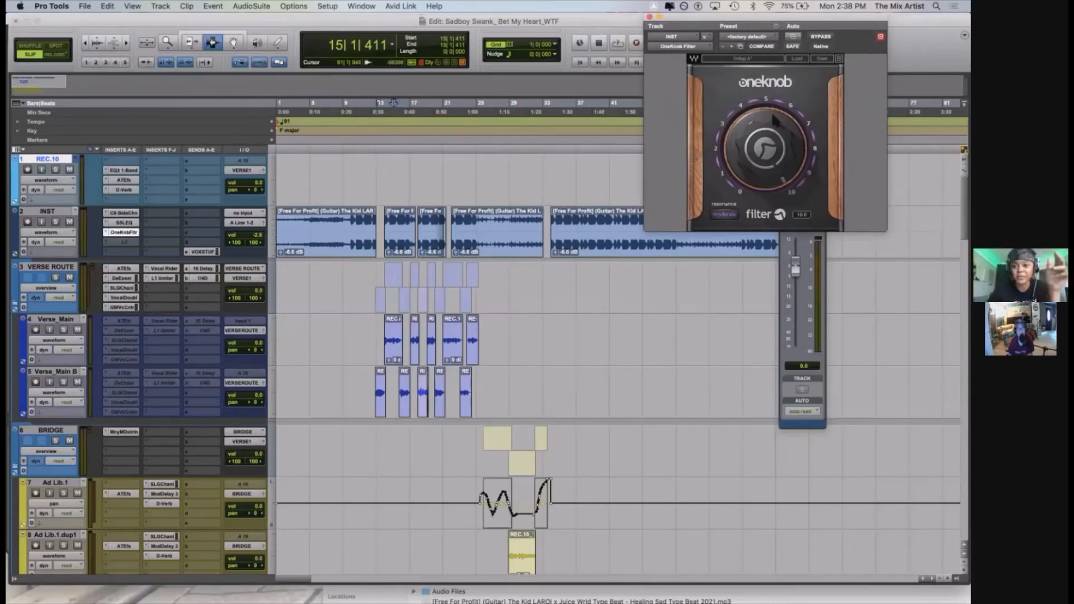
mouse_move(769, 133)
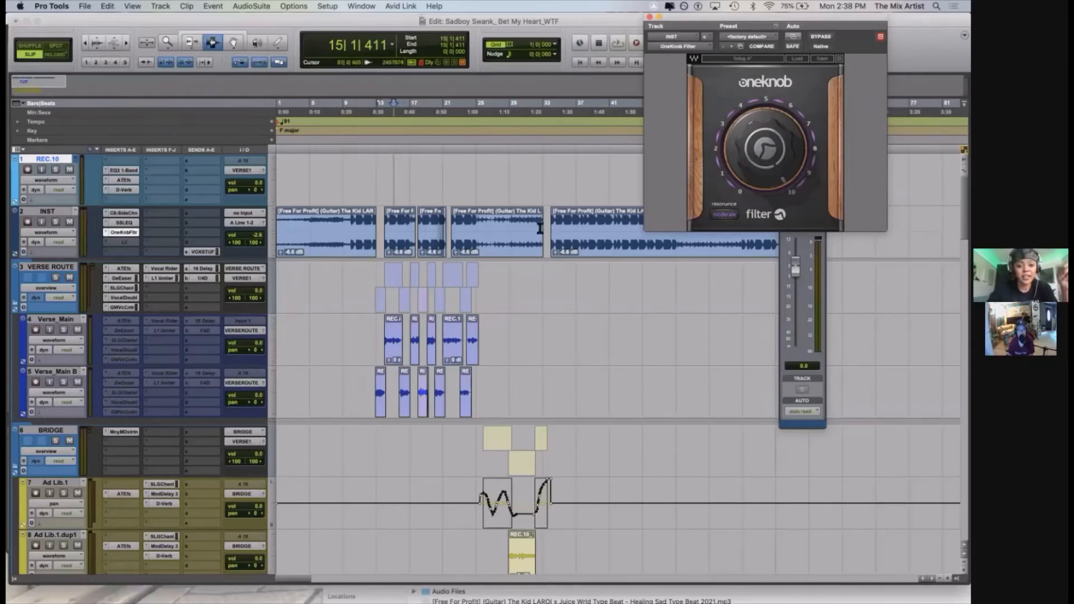
Select the INST audio from the second clip into the fourth clip
click(401, 230)
drag(401, 230, 476, 224)
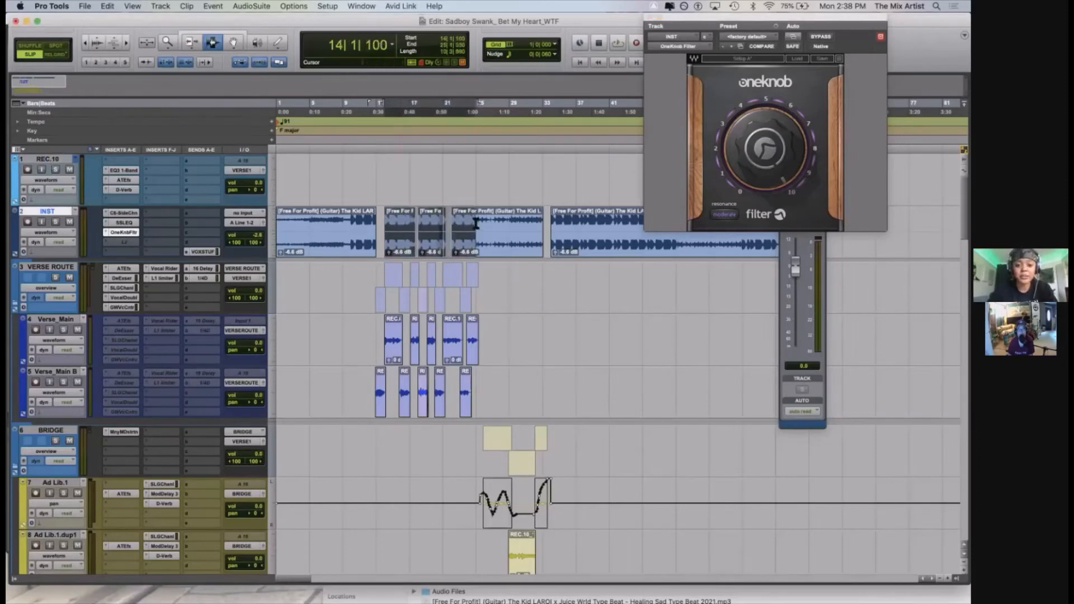
Show the OneKnob Filter's Filter automation on the INST track
key(super+bracketright)
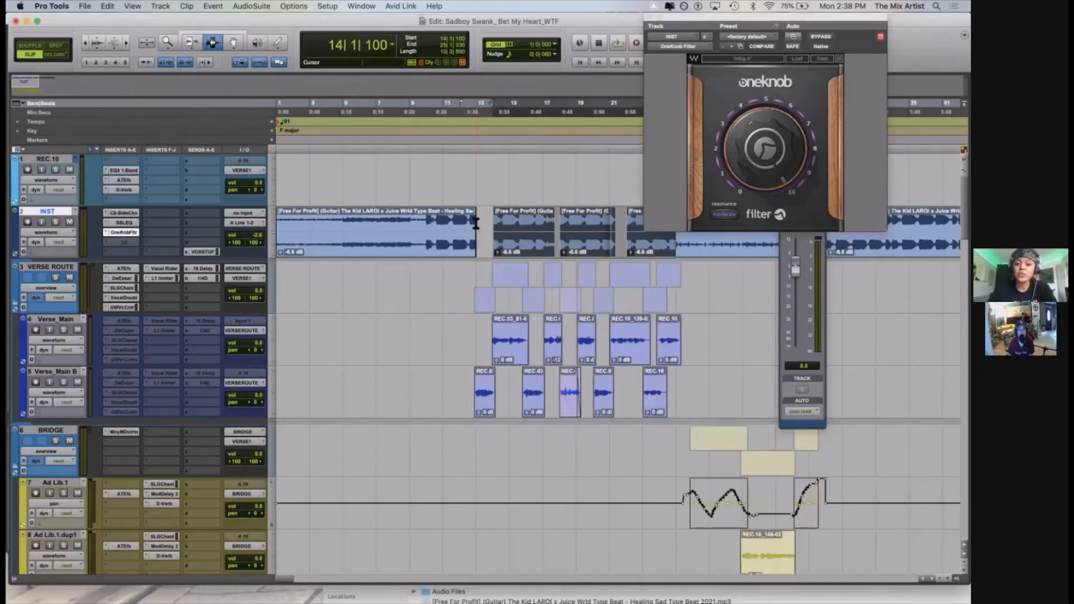
key(super+bracketleft)
click(628, 188)
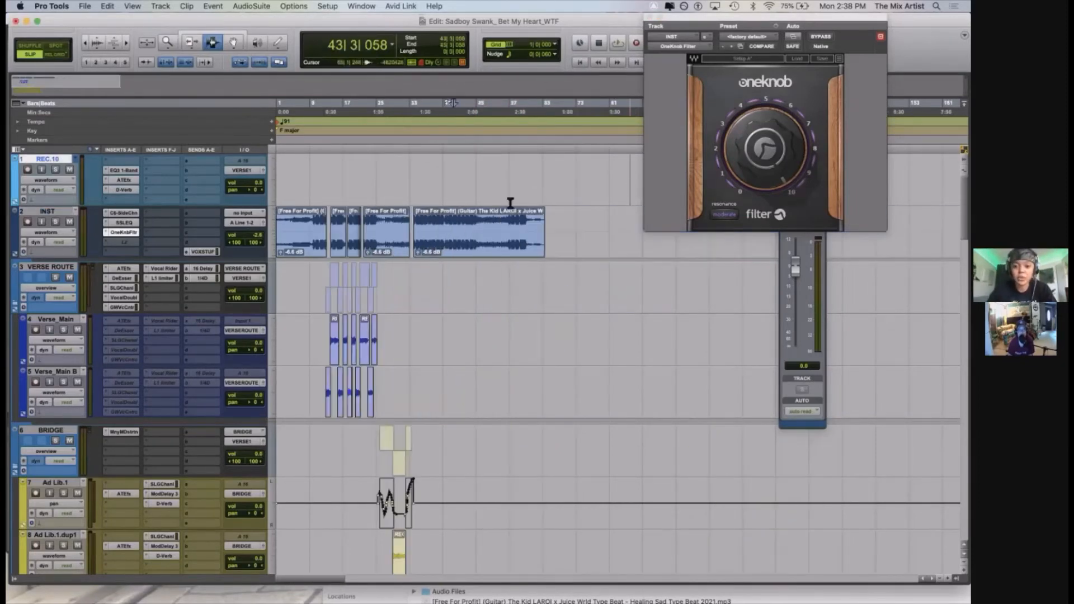
click(589, 230)
click(34, 233)
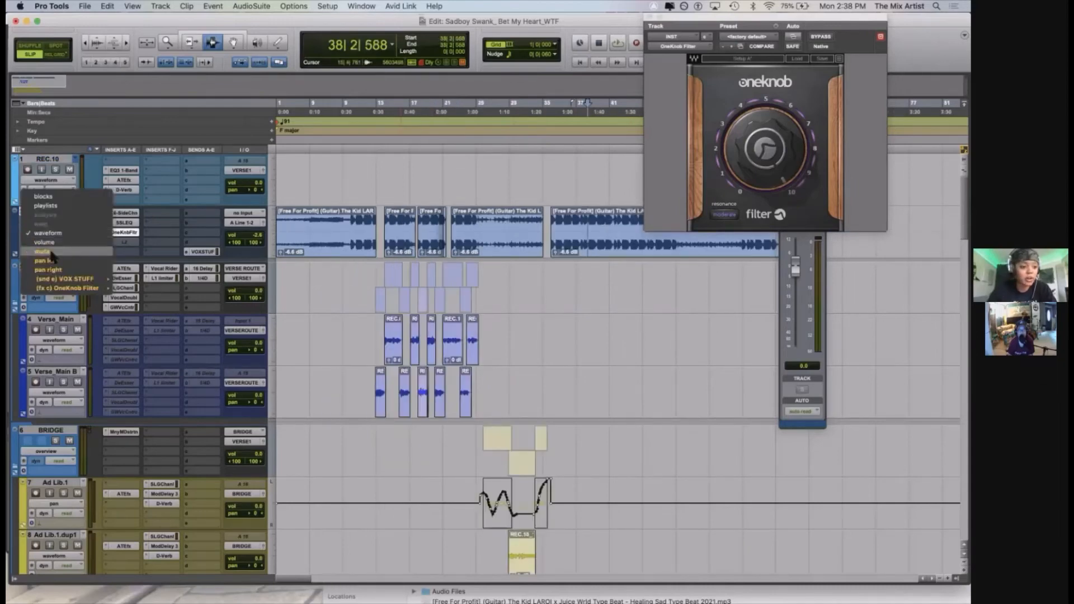
mouse_move(95, 288)
click(130, 291)
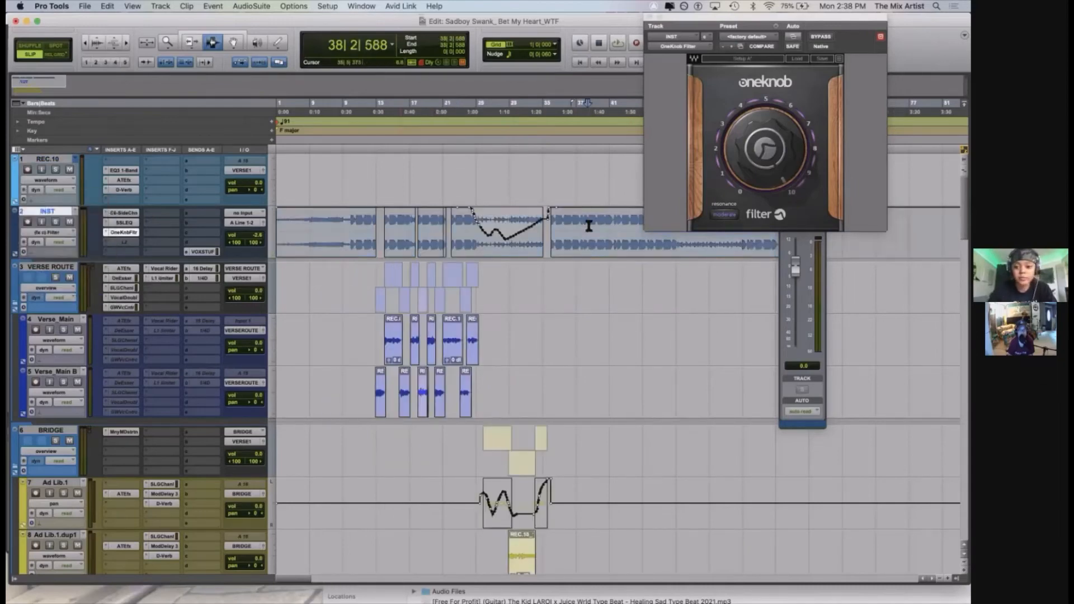
Play from about bar 23 through the INST filter automation, and solo the INST track
click(474, 209)
key(super+bracketright)
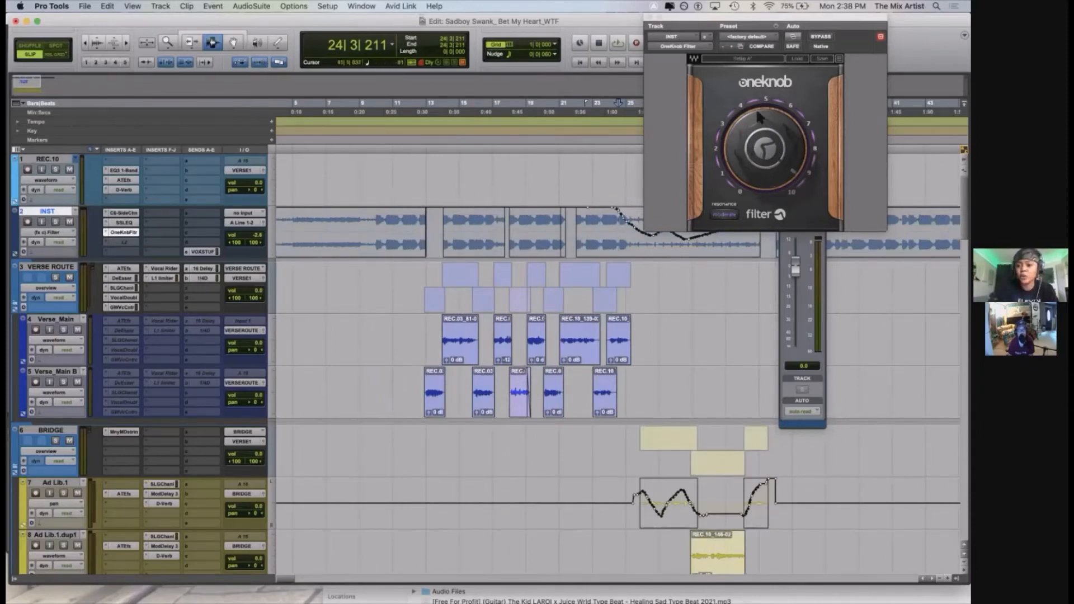
mouse_move(767, 141)
mouse_down()
mouse_move(768, 150)
mouse_move(768, 127)
mouse_move(766, 144)
mouse_up()
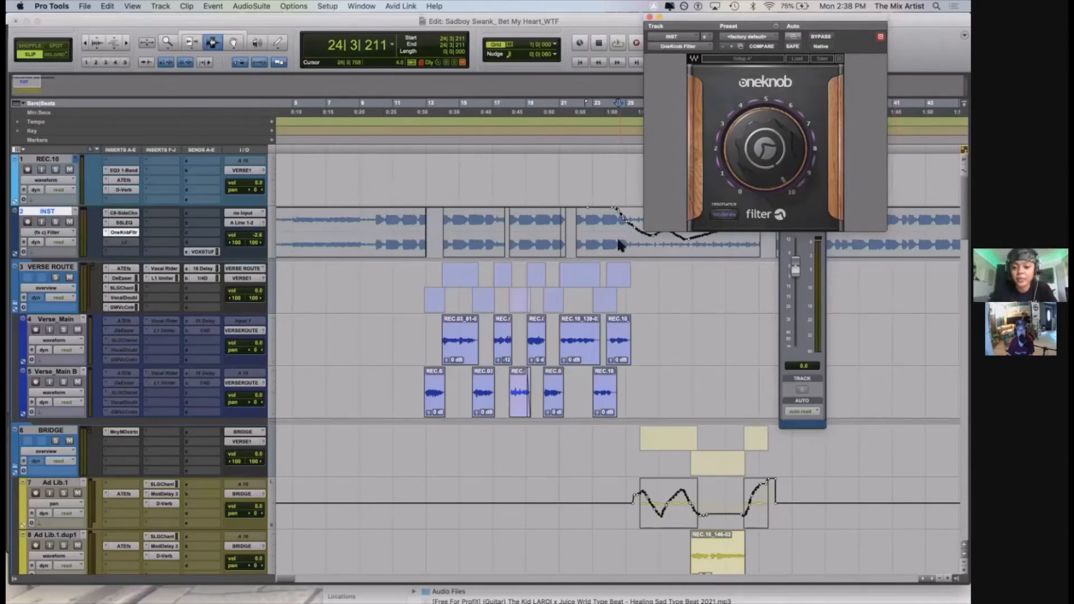
scroll(616, 236, right, 3)
click(563, 222)
key(super+bracketright)
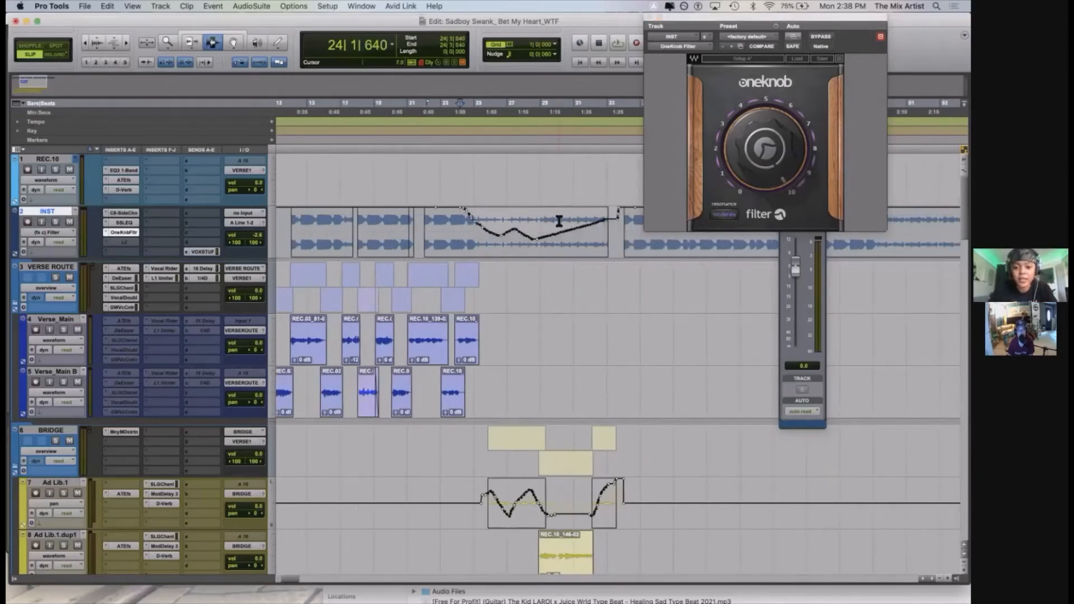
click(598, 229)
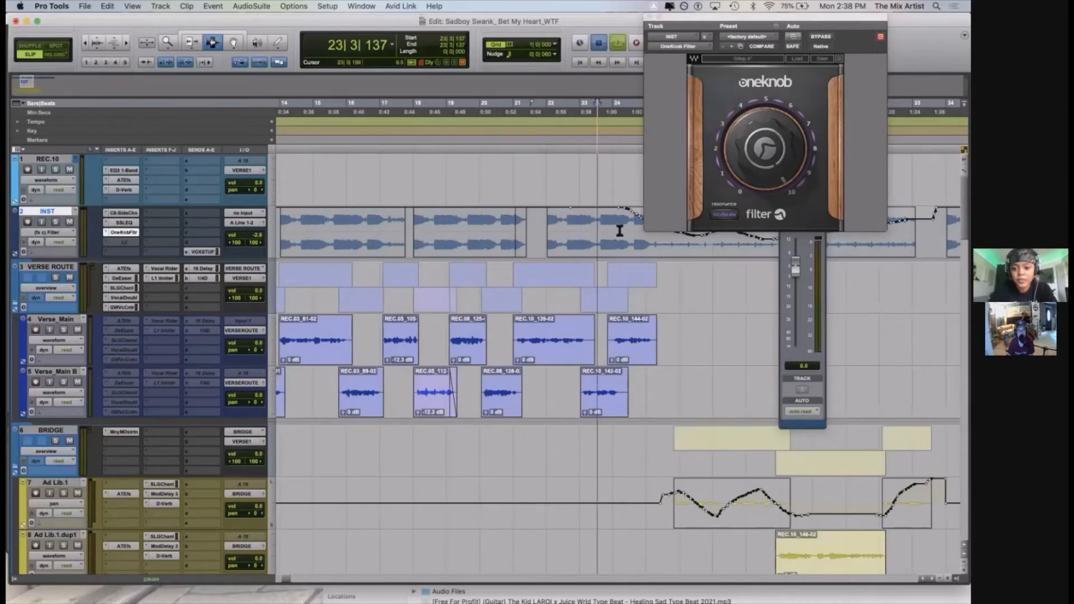
key(space)
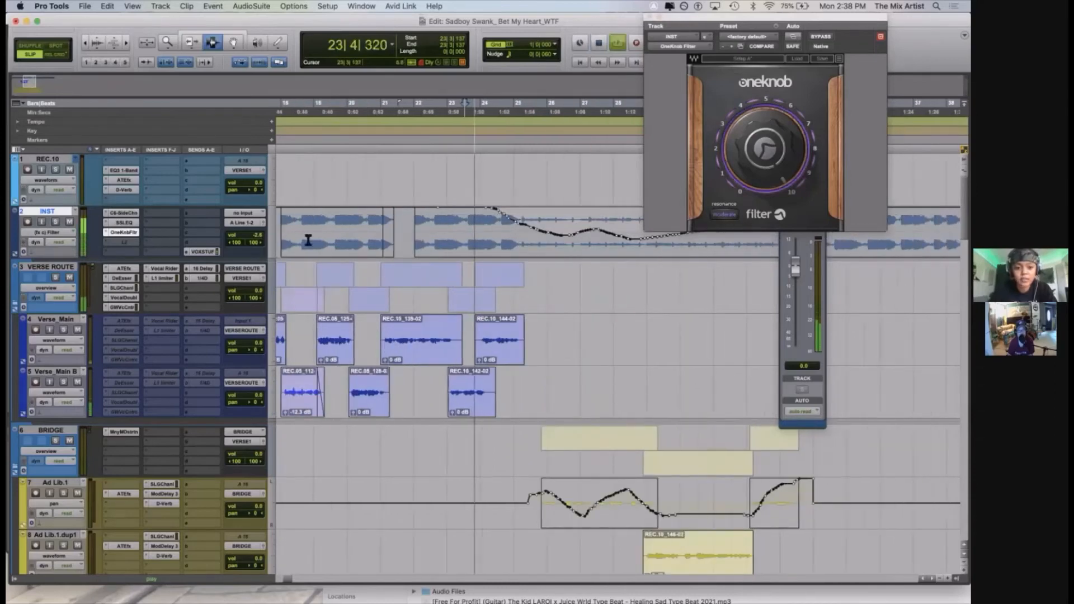
click(56, 222)
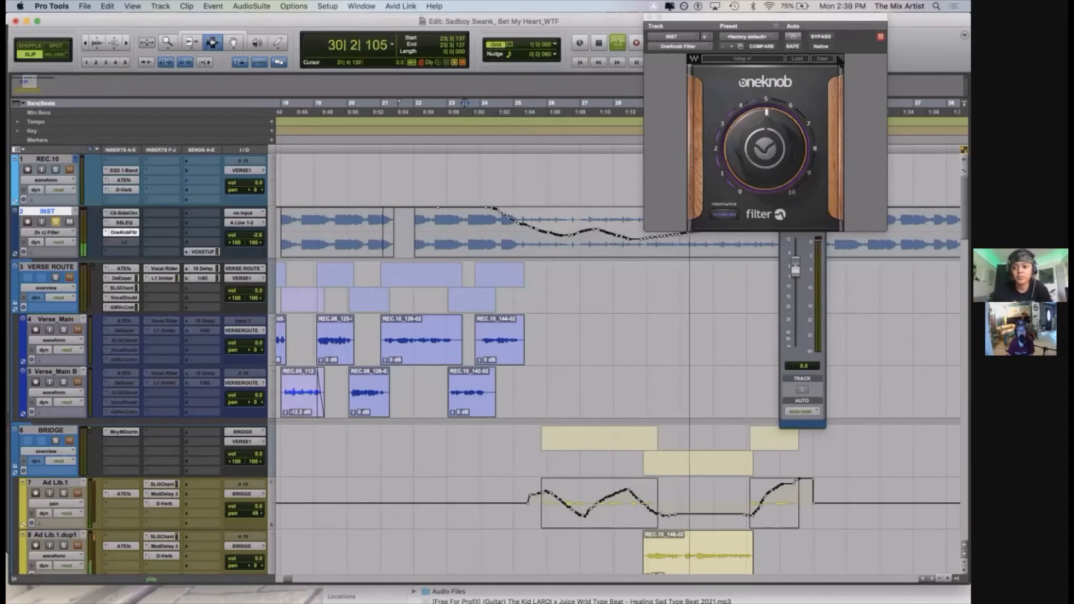
Uncover the INST automation during playback by moving the OneKnob Filter window below it and closing the floating send window, and stop playback
drag(813, 24, 623, 253)
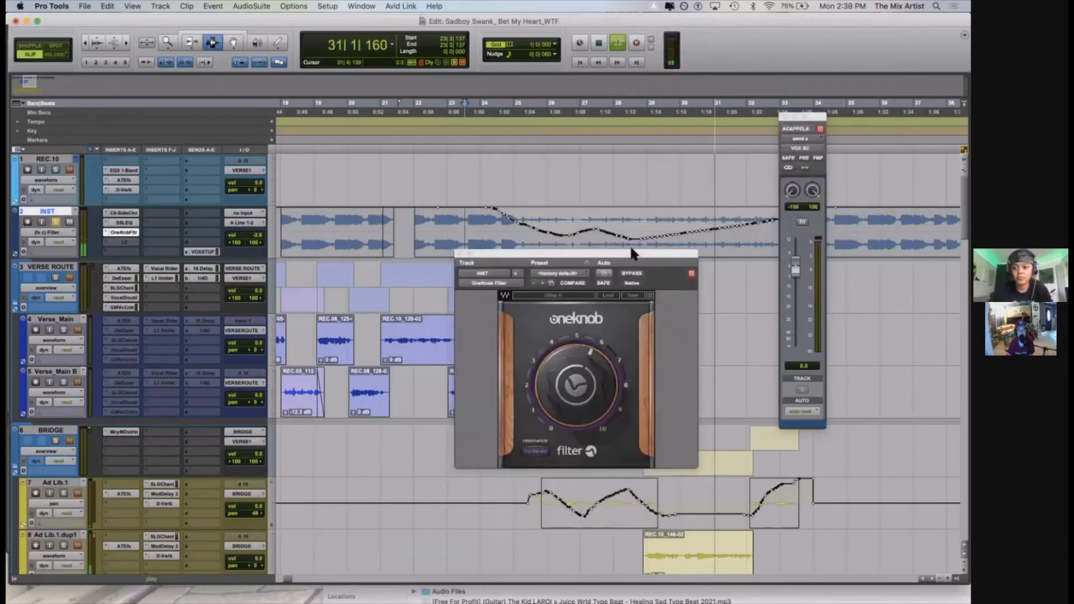
click(784, 116)
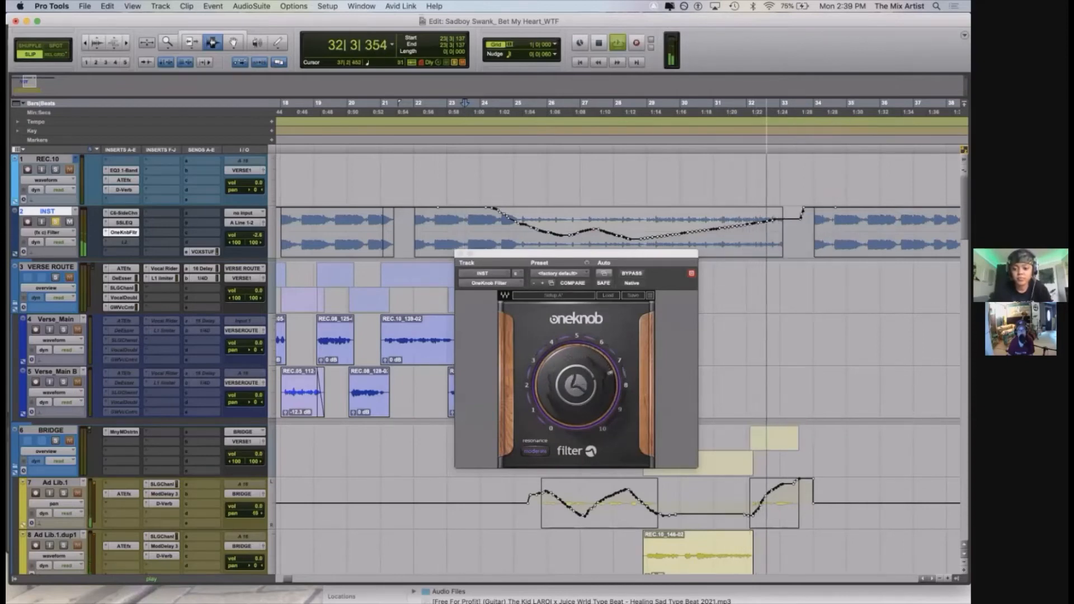
key(space)
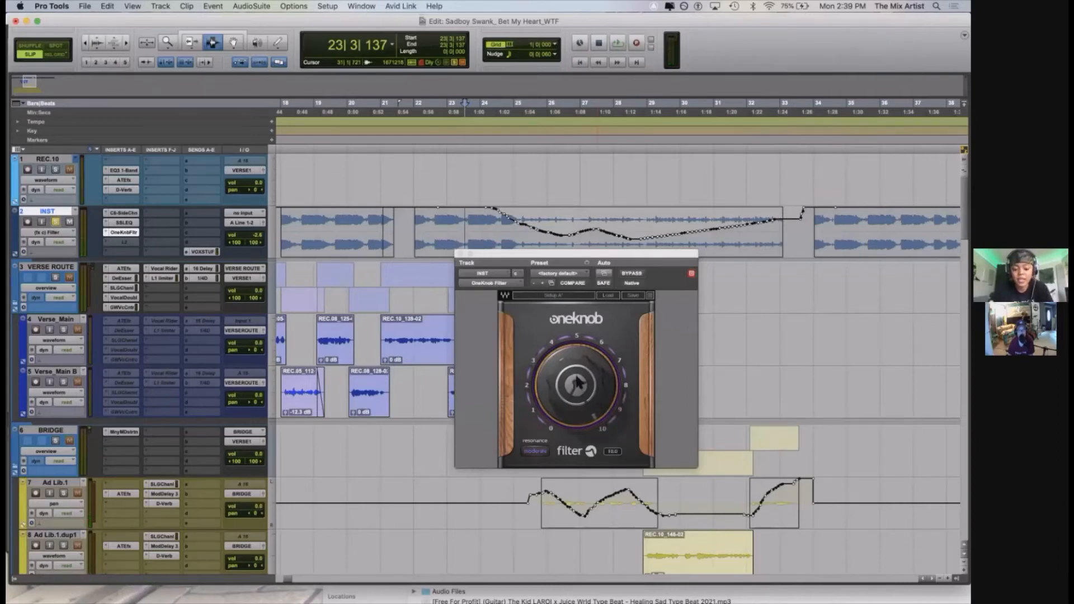
Select the INST audio from bar 14 to the end of bar 24
key(r)
drag(384, 224, 564, 221)
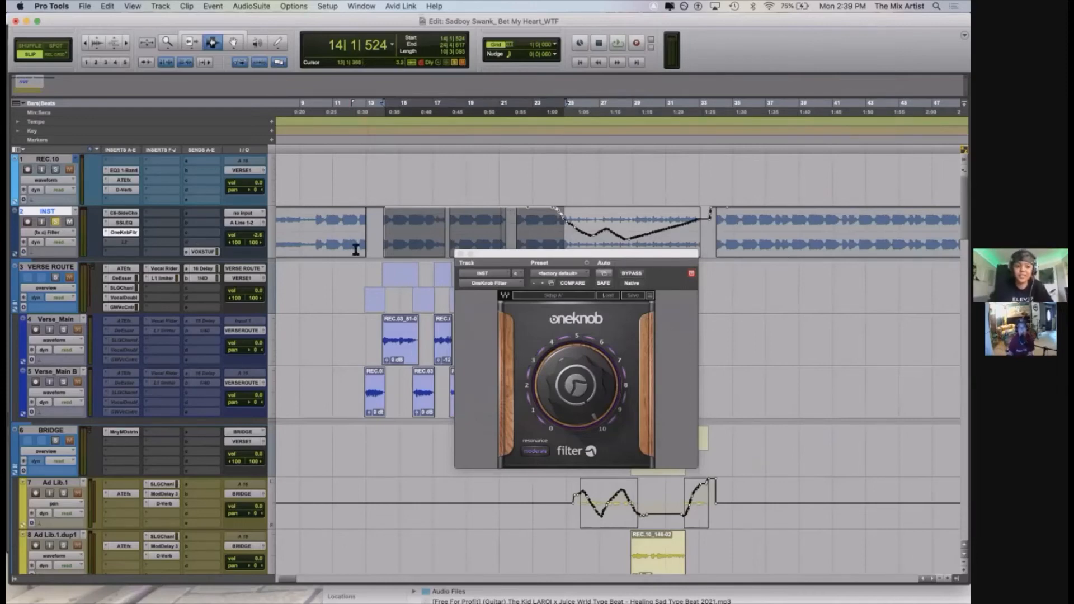
Insert the REQ 6 (stereo) equalizer on INST after OneKnob Filter, and move its window clear of the lower edge
click(106, 240)
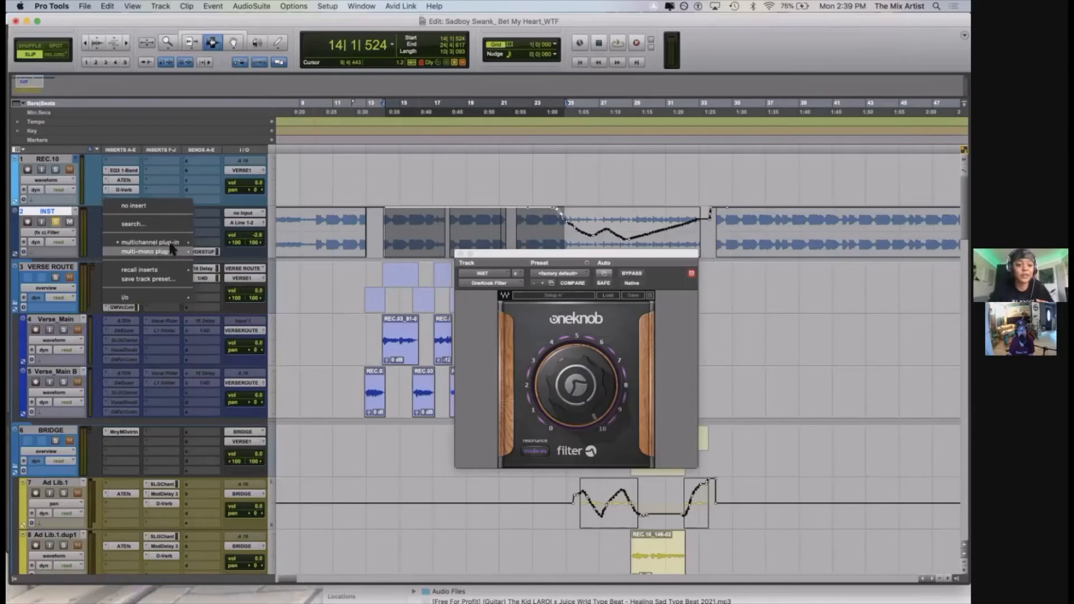
mouse_move(173, 244)
mouse_move(226, 245)
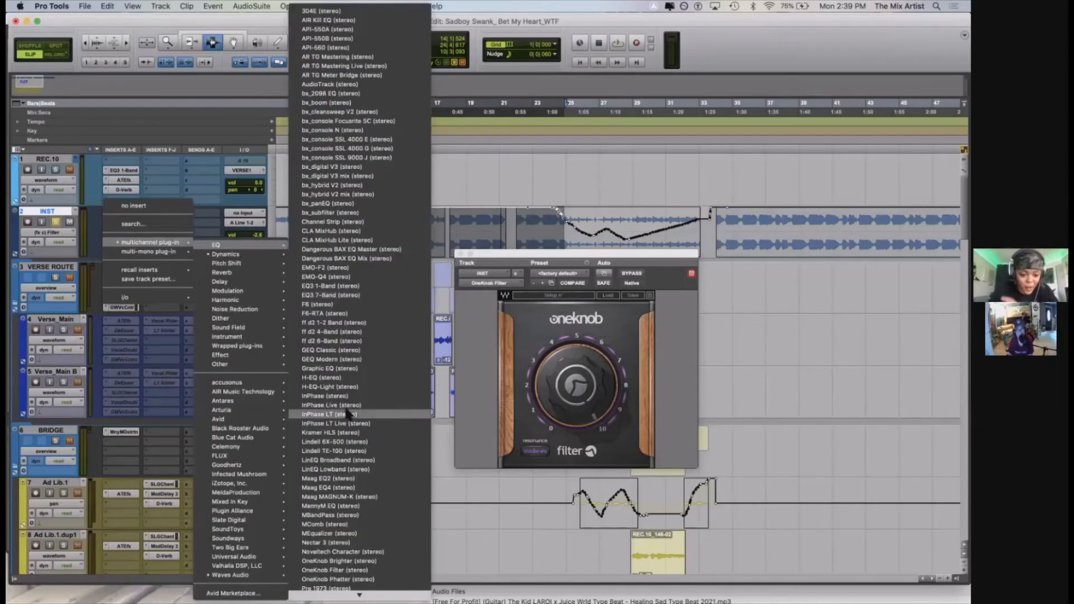
scroll(347, 414, down, 15)
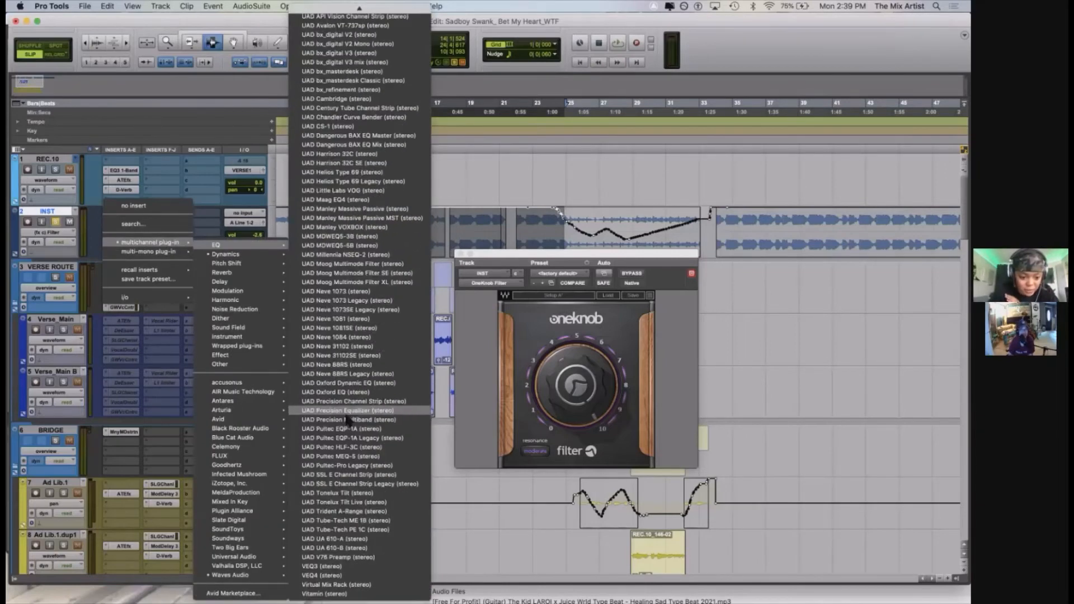
scroll(373, 304, up, 10)
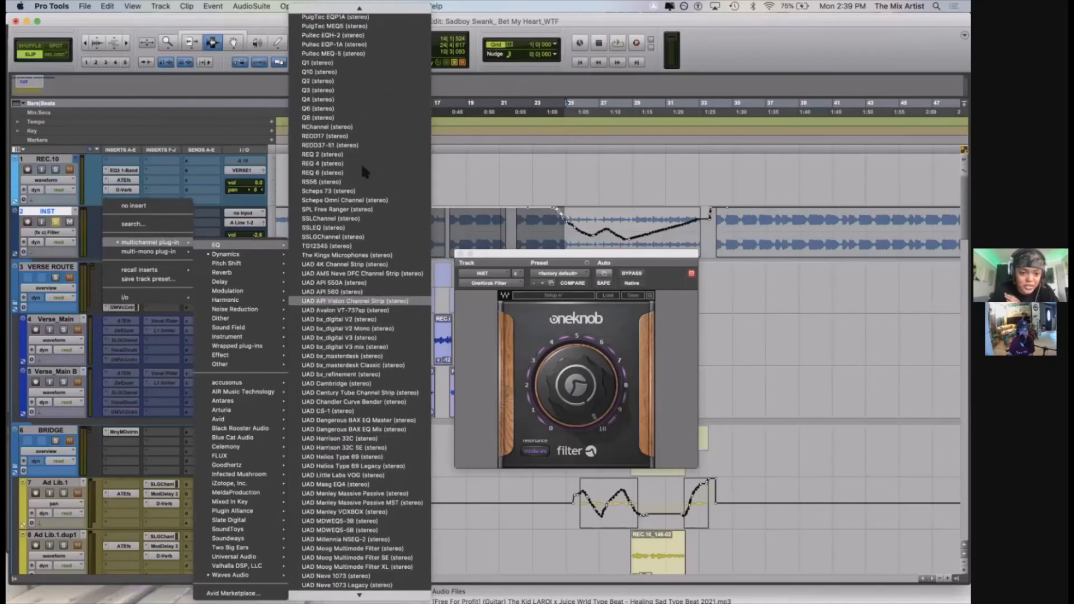
click(362, 171)
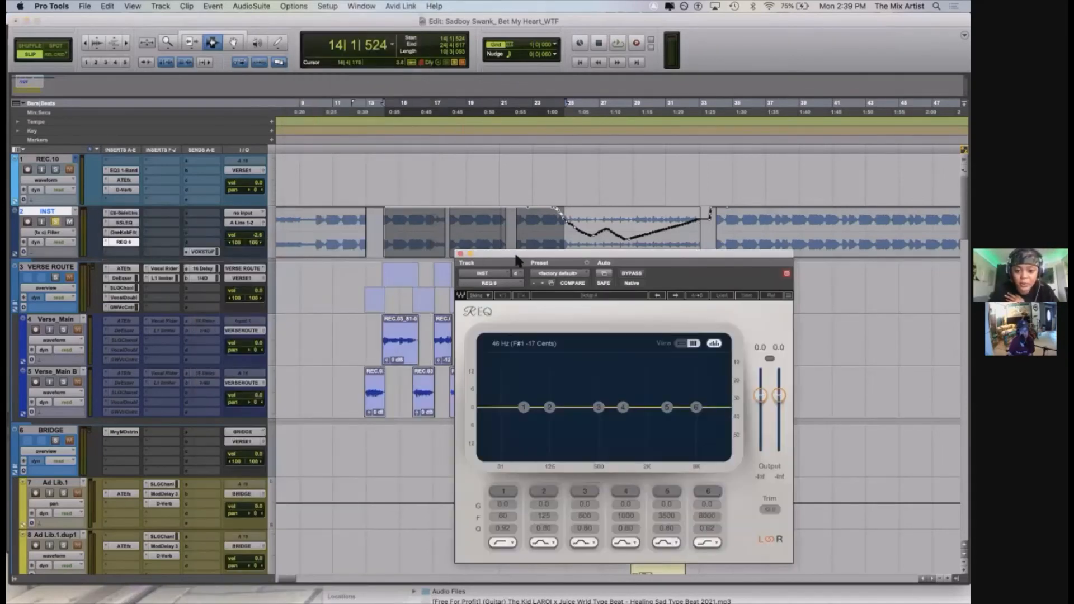
drag(517, 254, 329, 190)
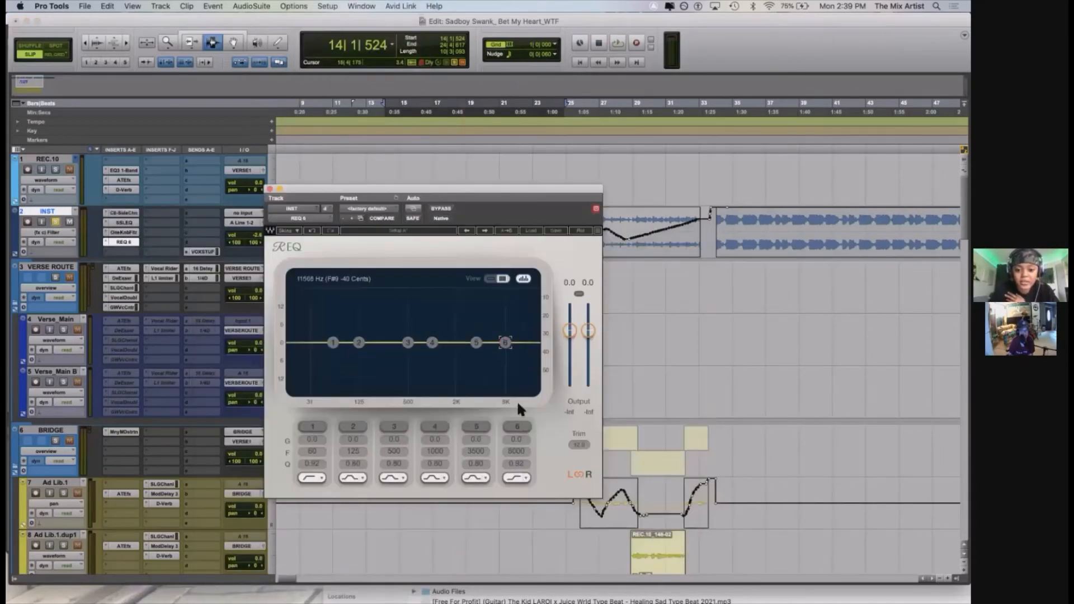
Make REQ band 6 a low-pass at about 21357 Hz, and cut band 4 by about 7.3 dB at 2818 Hz
click(517, 426)
click(512, 477)
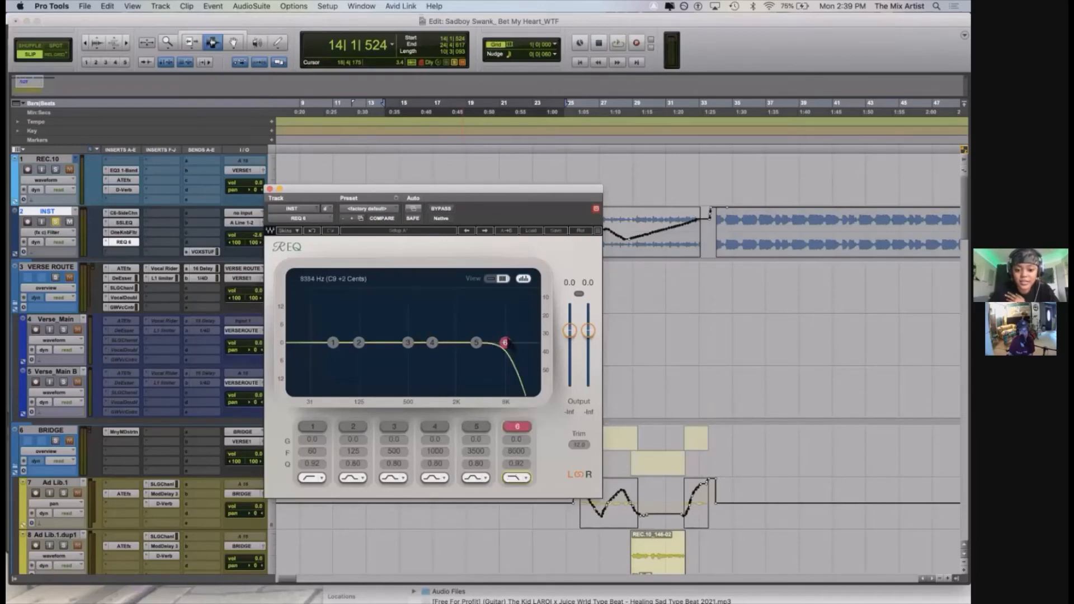
drag(432, 342, 441, 353)
drag(506, 343, 539, 331)
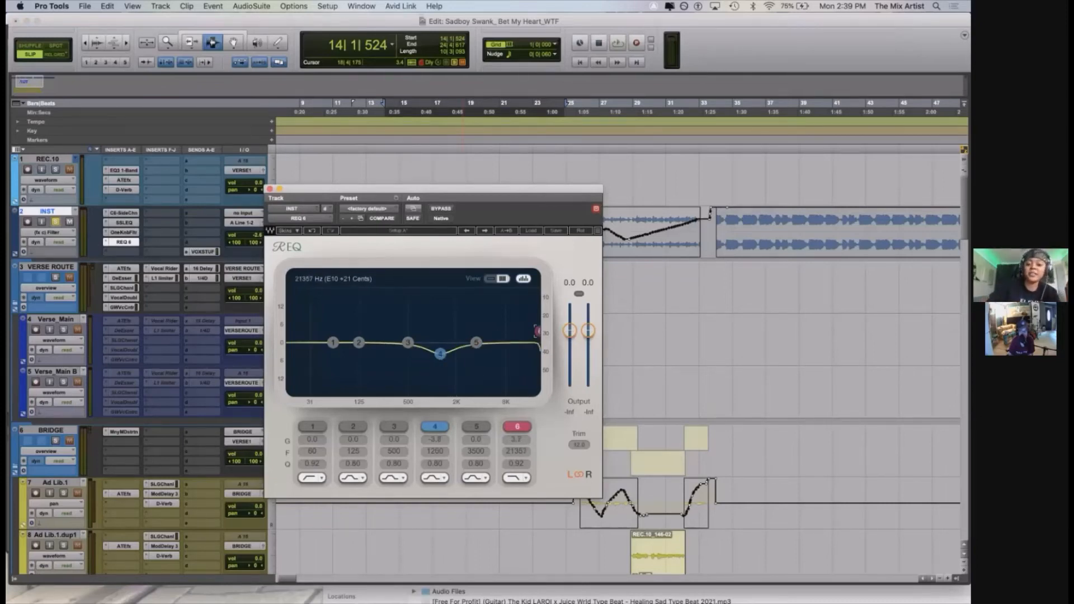
drag(442, 358, 469, 364)
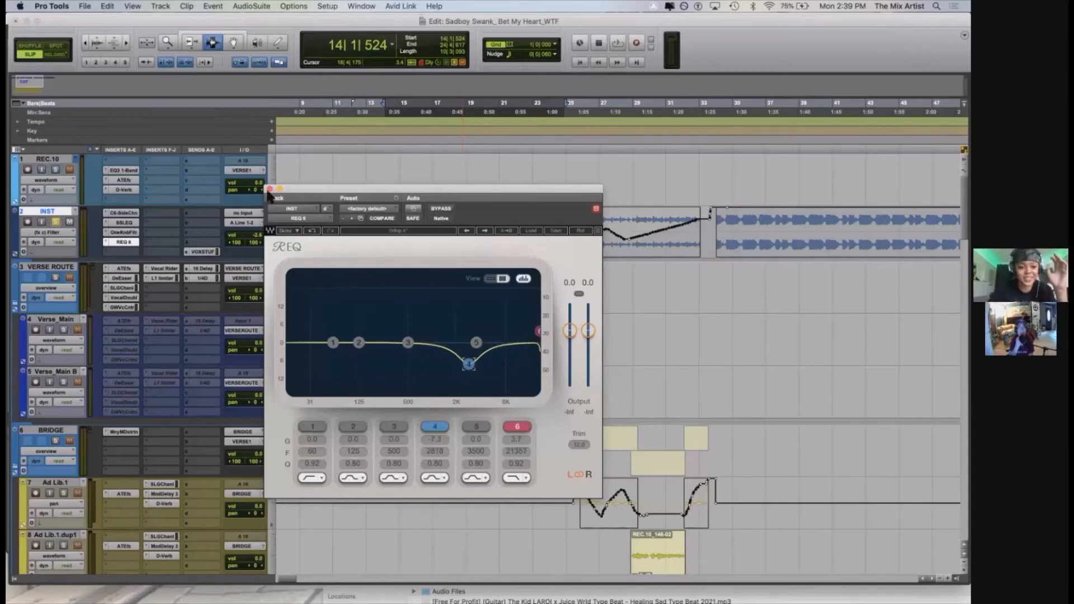
Close the REQ 6 window, and remove its insert from the INST track
click(122, 242)
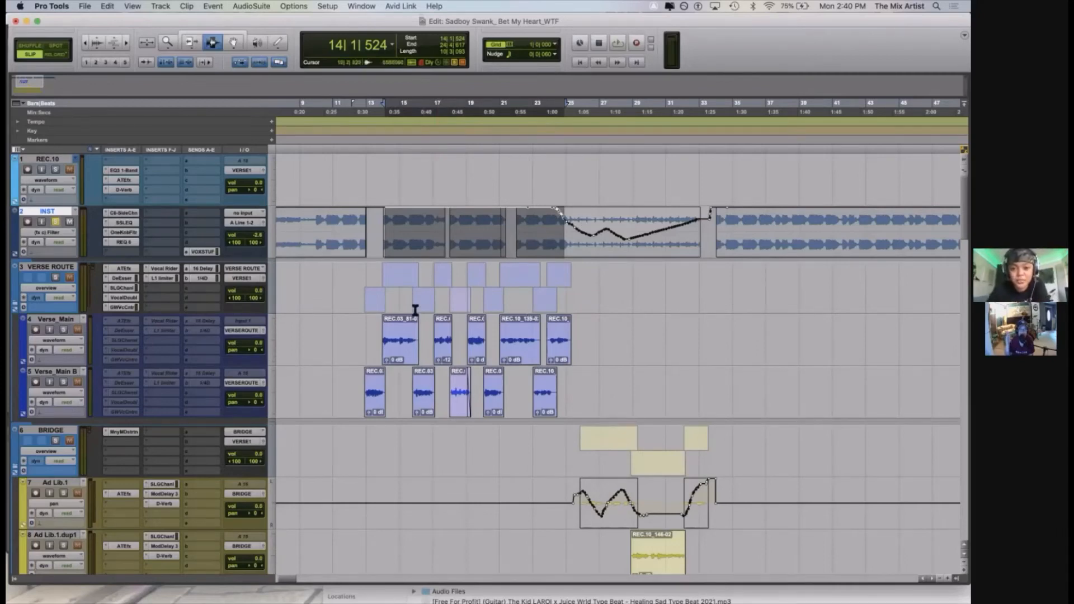
click(110, 239)
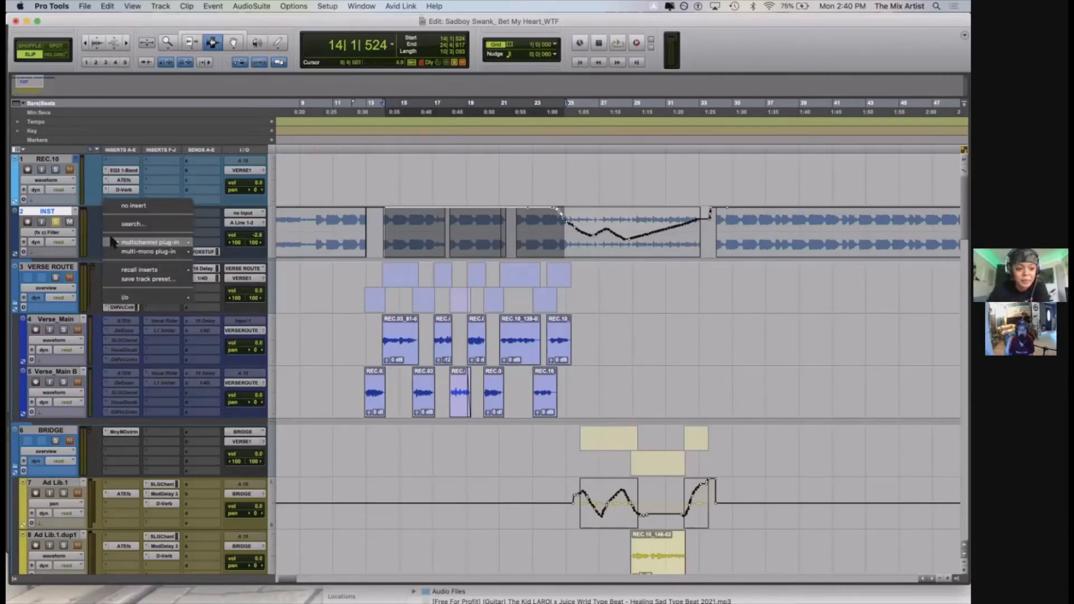
click(138, 206)
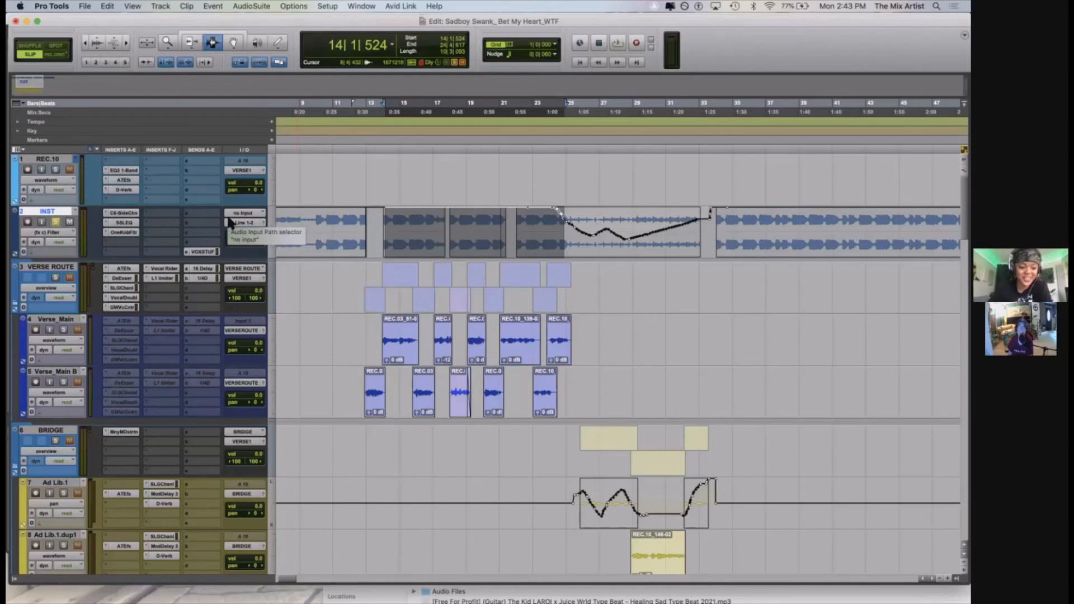
Switch to the Mix window
key(super+equal)
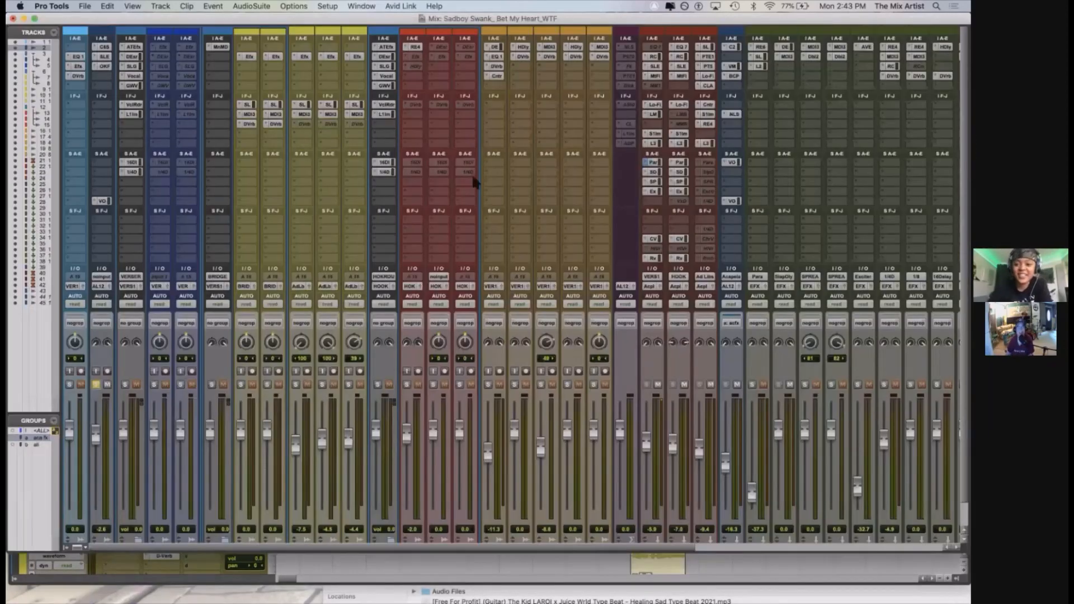